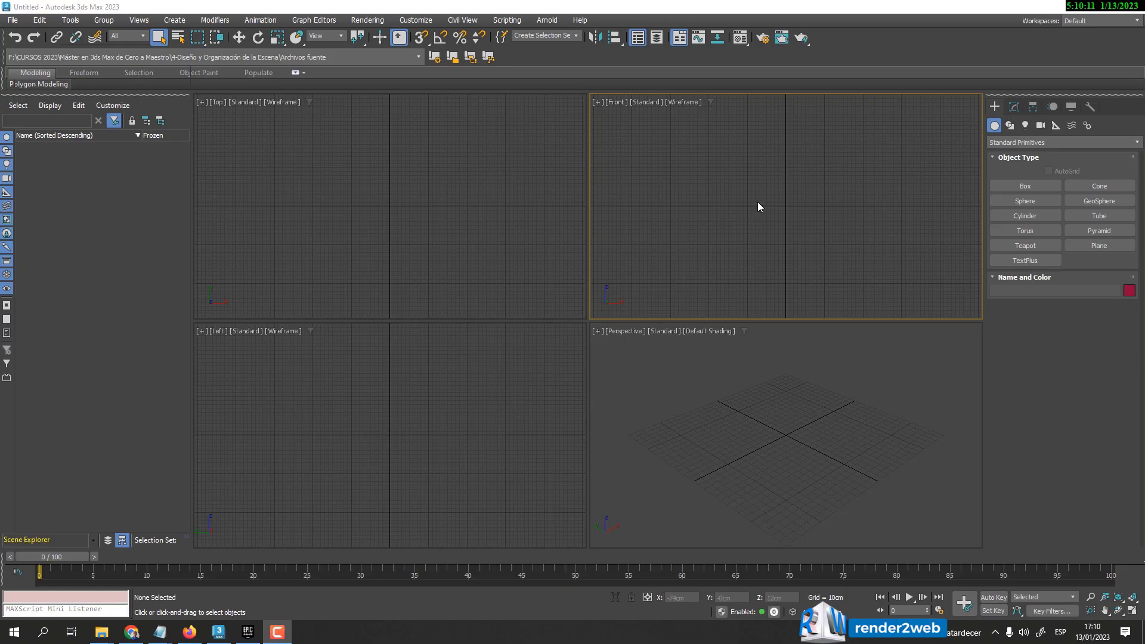
- Draw a flat box near the centre of the Top view
{"action": "left_click", "coordinate": [104, 19]}
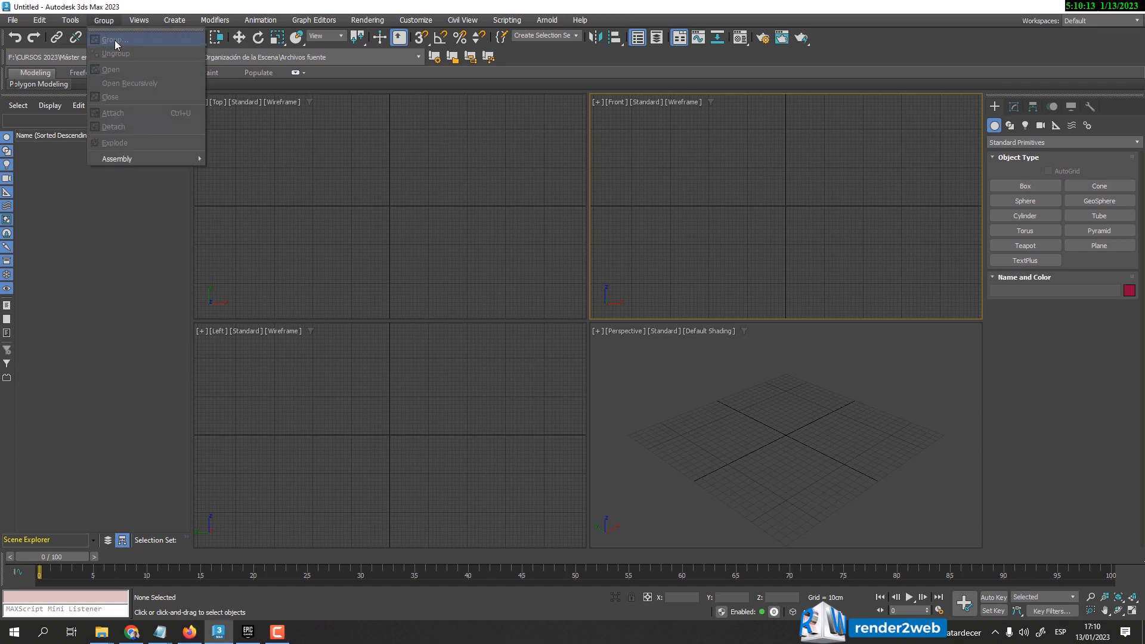
{"action": "left_click", "coordinate": [460, 204]}
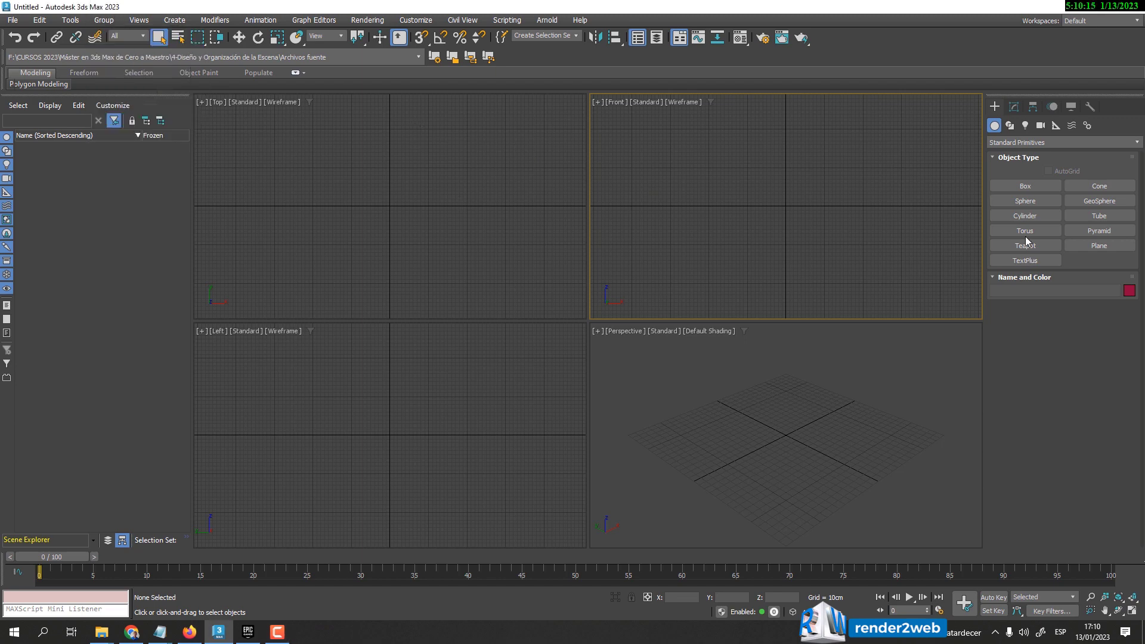
{"action": "left_click", "coordinate": [1025, 186]}
{"action": "left_click_drag", "start_coordinate": [371, 195], "coordinate": [408, 225]}
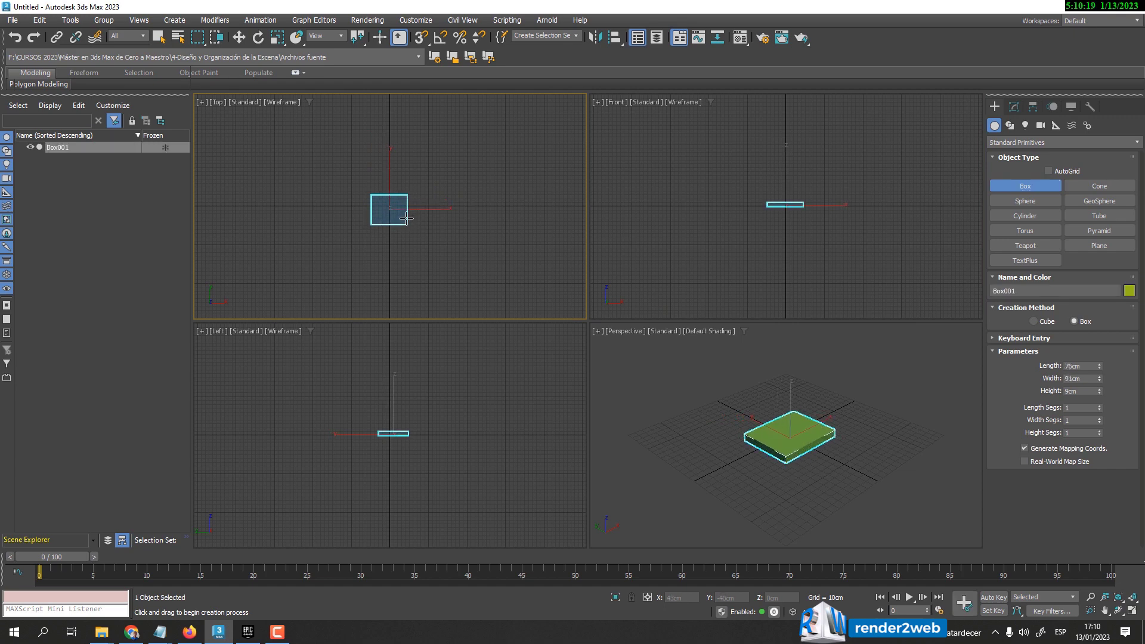
{"action": "left_click", "coordinate": [405, 218]}
- Centre the box at X 0, Y 0 and add a teapot beside it
{"action": "left_click", "coordinate": [239, 37]}
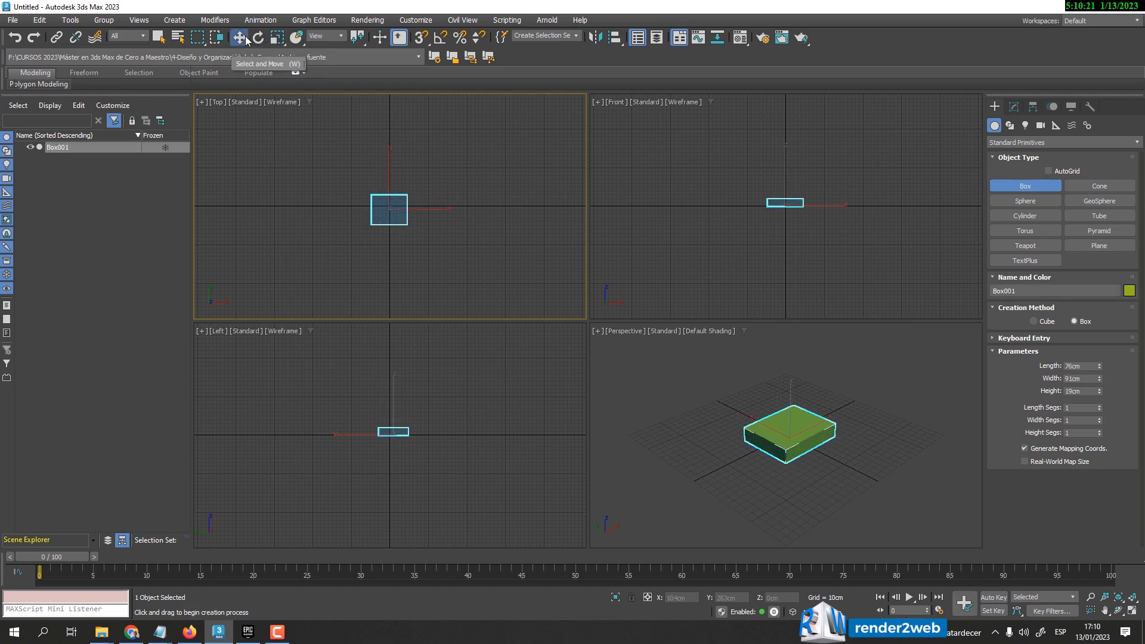
{"action": "right_click", "coordinate": [703, 598]}
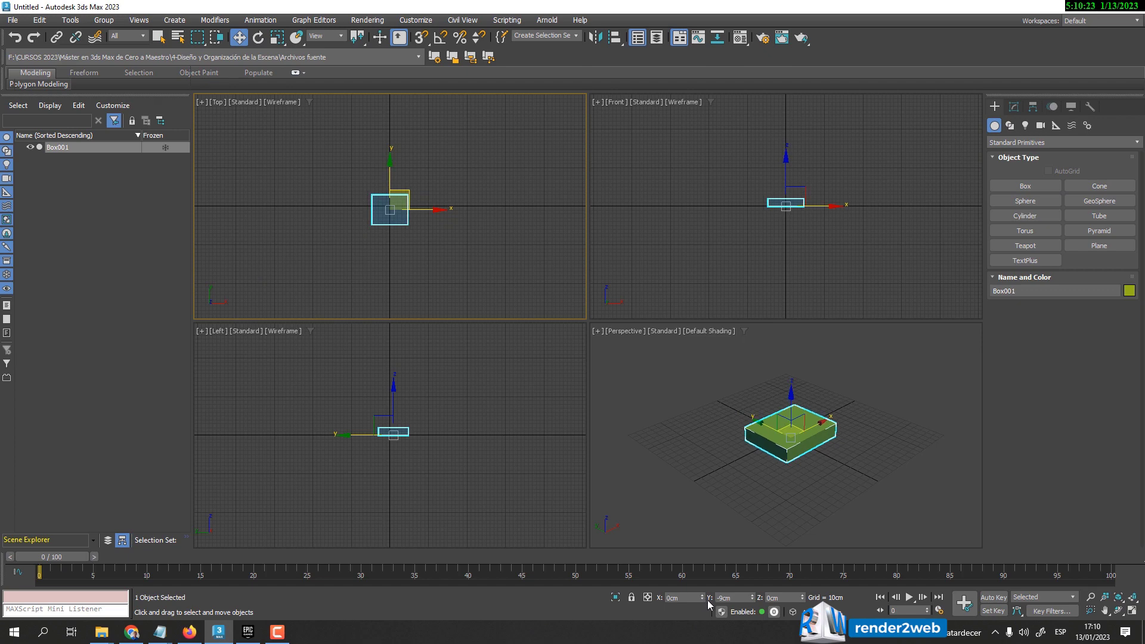
{"action": "right_click", "coordinate": [753, 598]}
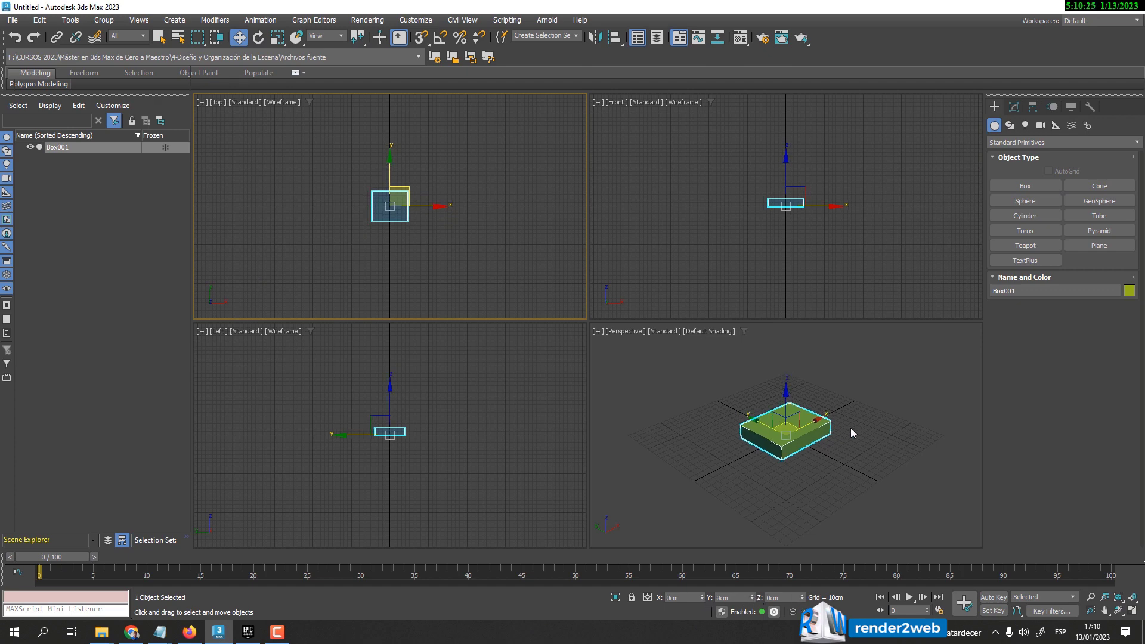
{"action": "left_click", "coordinate": [1048, 203]}
{"action": "left_click", "coordinate": [1025, 245]}
{"action": "left_click_drag", "start_coordinate": [666, 434], "coordinate": [668, 438]}
{"action": "left_click", "coordinate": [241, 38]}
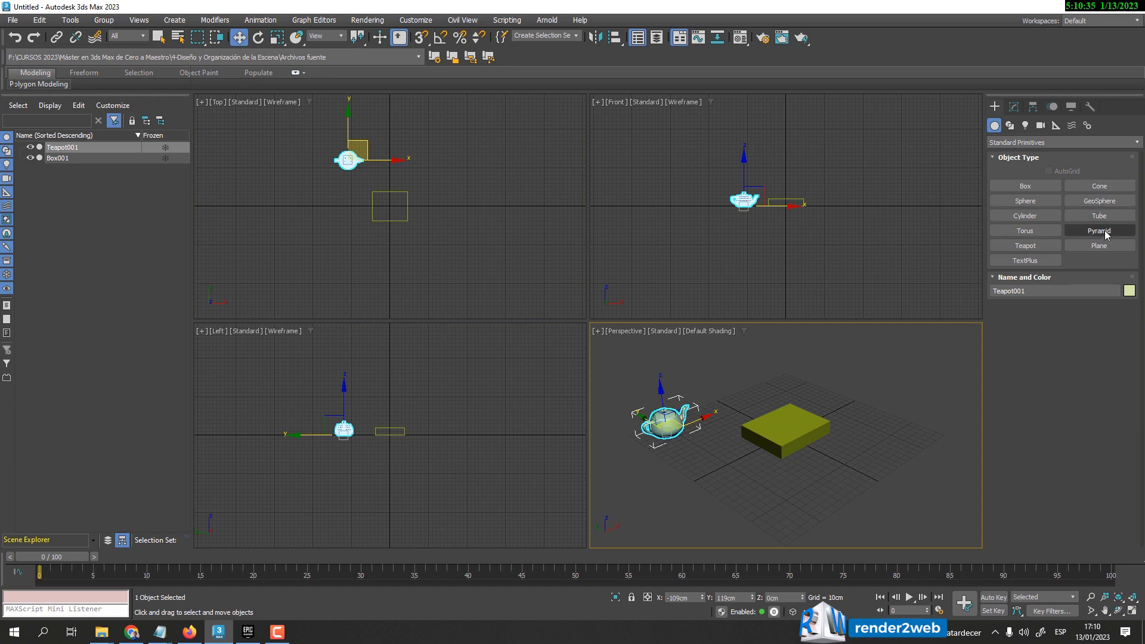
- Add a pyramid on the box's other side and window-select all three objects
{"action": "left_click", "coordinate": [1106, 234]}
{"action": "left_click_drag", "start_coordinate": [909, 427], "coordinate": [918, 432]}
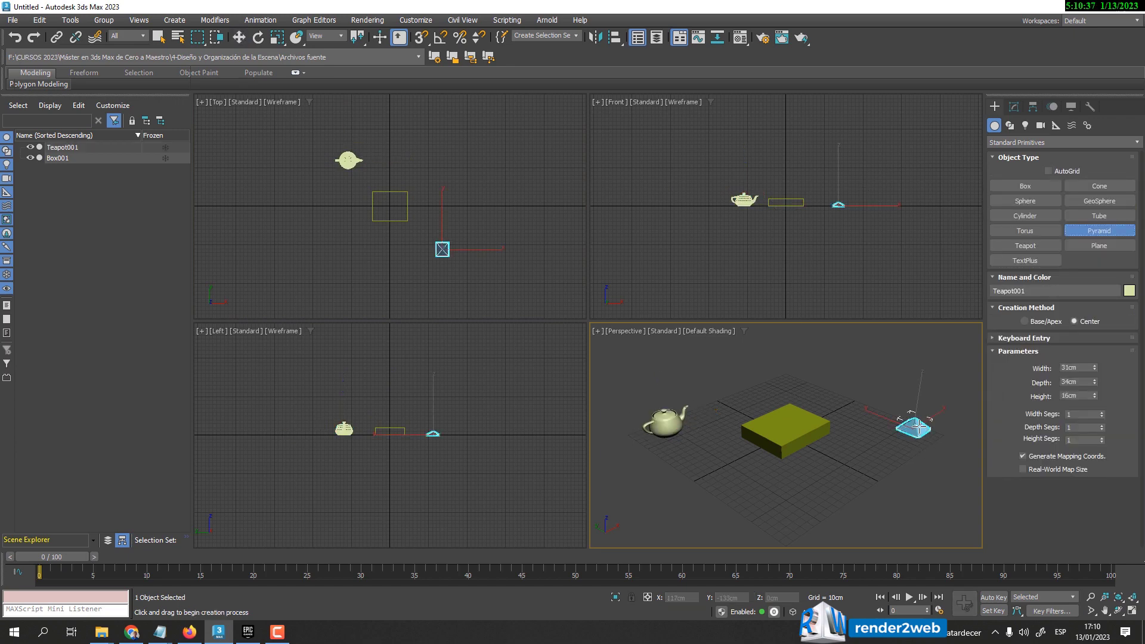
{"action": "left_click", "coordinate": [918, 406]}
{"action": "left_click", "coordinate": [241, 38]}
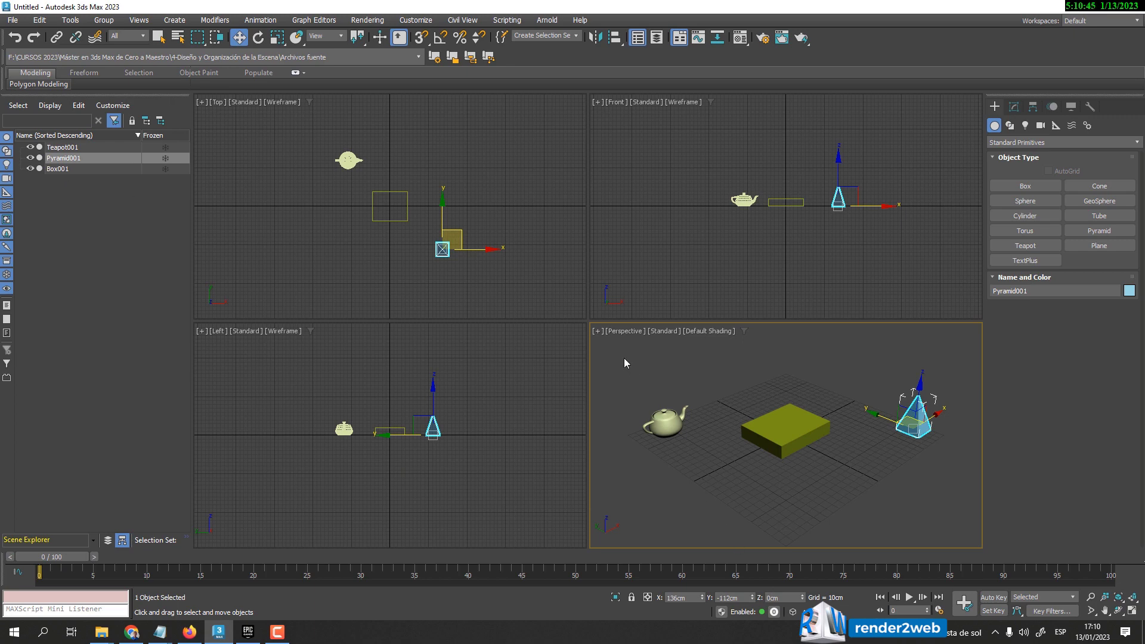
{"action": "left_click", "coordinate": [662, 419]}
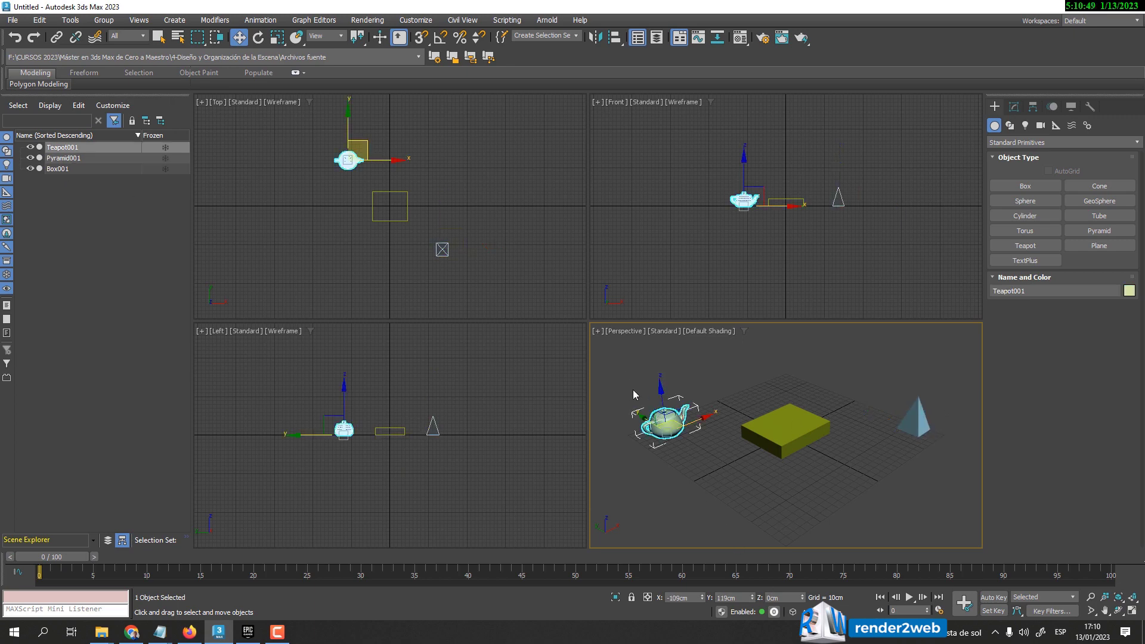
{"action": "left_click_drag", "start_coordinate": [989, 491], "coordinate": [561, 246]}
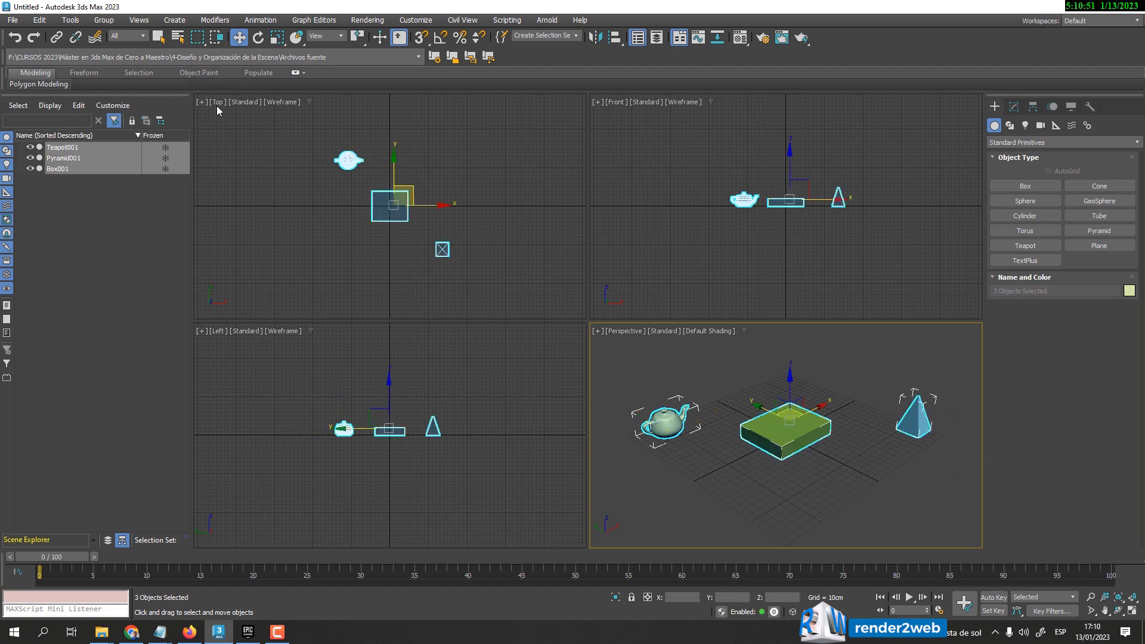
- Group the selected box, teapot and pyramid under the name 'Grupo_Objetos1'
{"action": "left_click", "coordinate": [106, 21]}
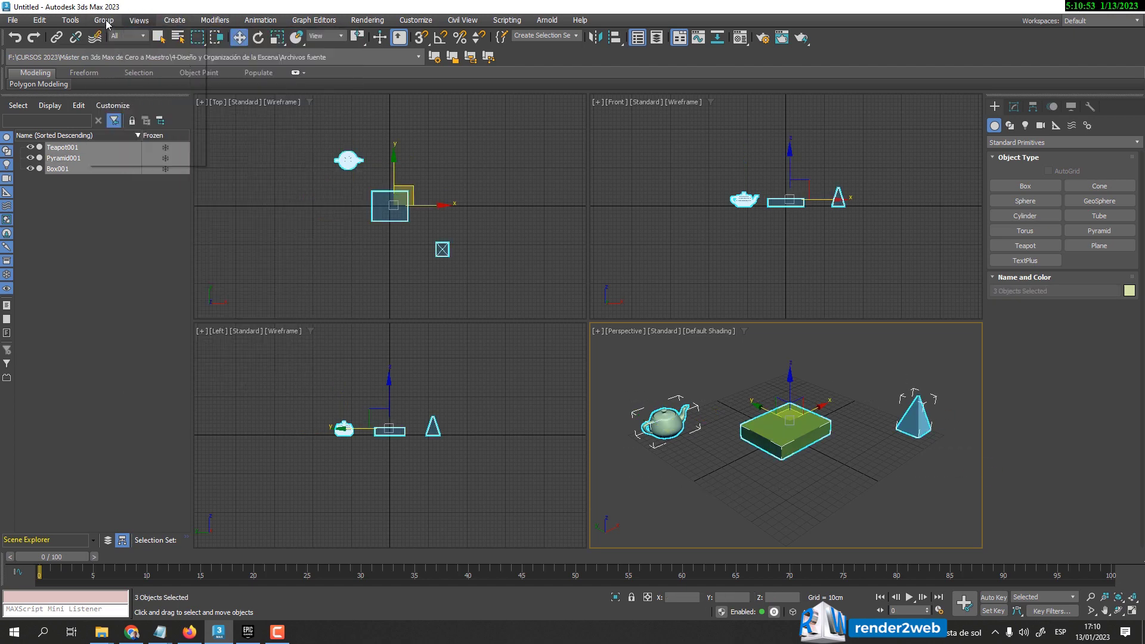
{"action": "left_click", "coordinate": [113, 34]}
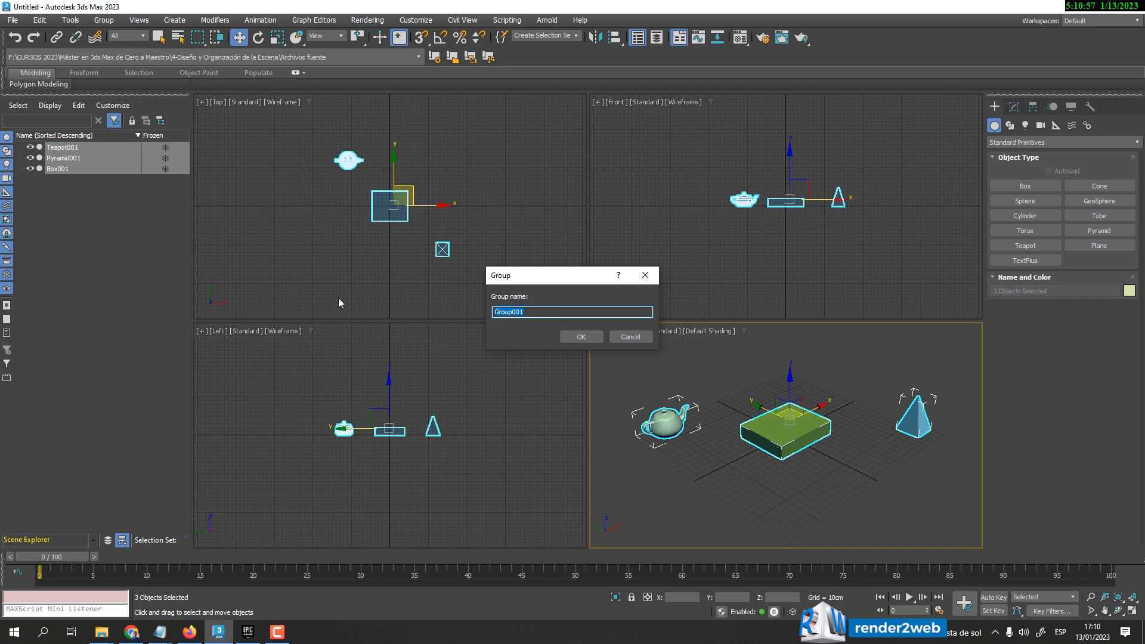
{"action": "type", "text": "Grupo"}
{"action": "type", "text": "O"}
{"action": "type", "text": "bjetos"}
{"action": "left_click", "coordinate": [576, 337]}
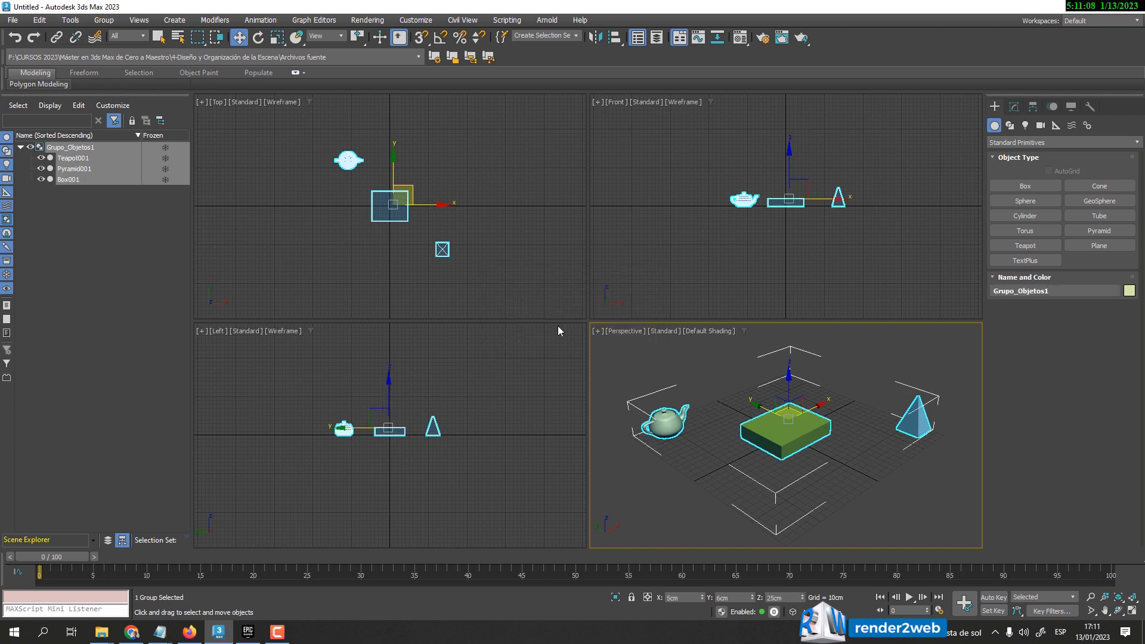
- Move the group along X and expand its three members in the Scene Explorer
{"action": "left_click_drag", "start_coordinate": [769, 417], "coordinate": [865, 399]}
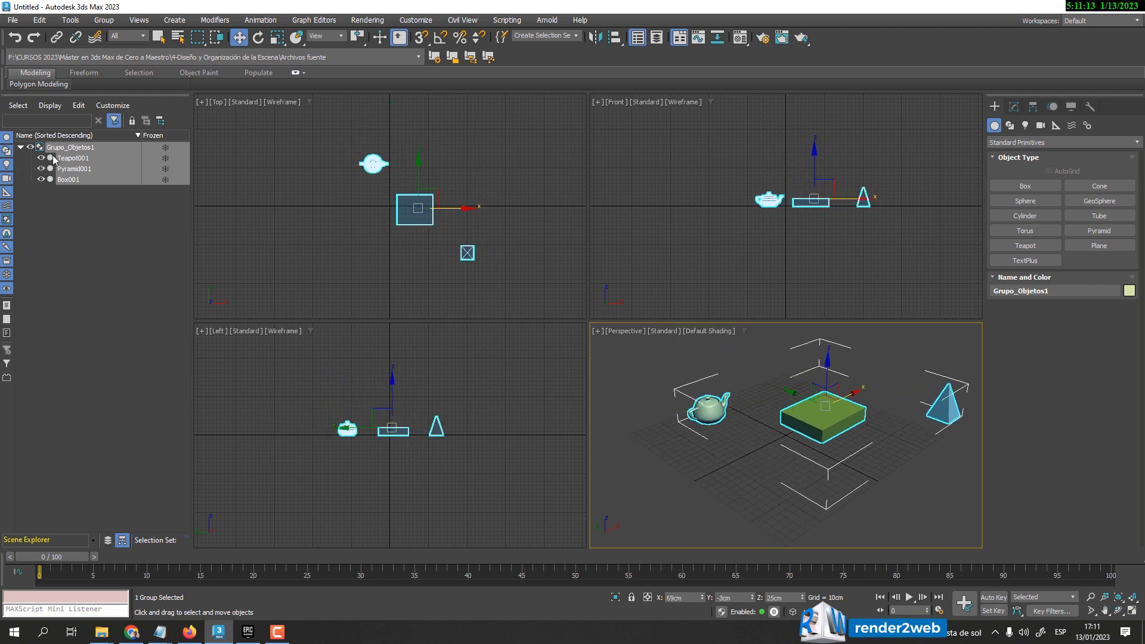
{"action": "left_click", "coordinate": [84, 210]}
{"action": "left_click", "coordinate": [21, 147]}
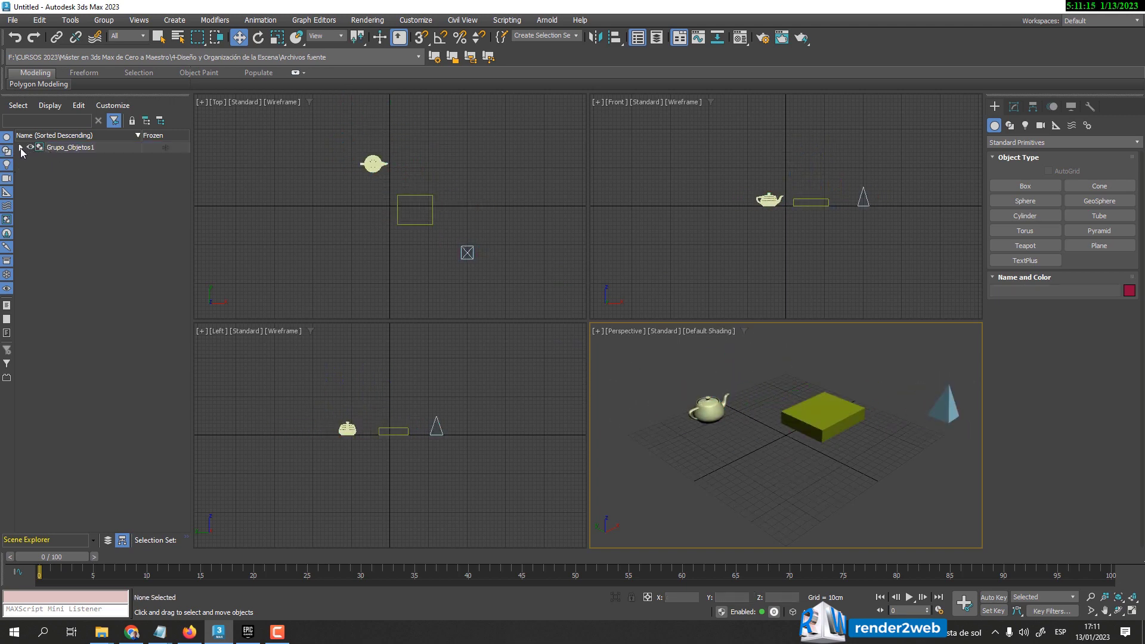
{"action": "left_click", "coordinate": [21, 148]}
{"action": "left_click", "coordinate": [21, 148]}
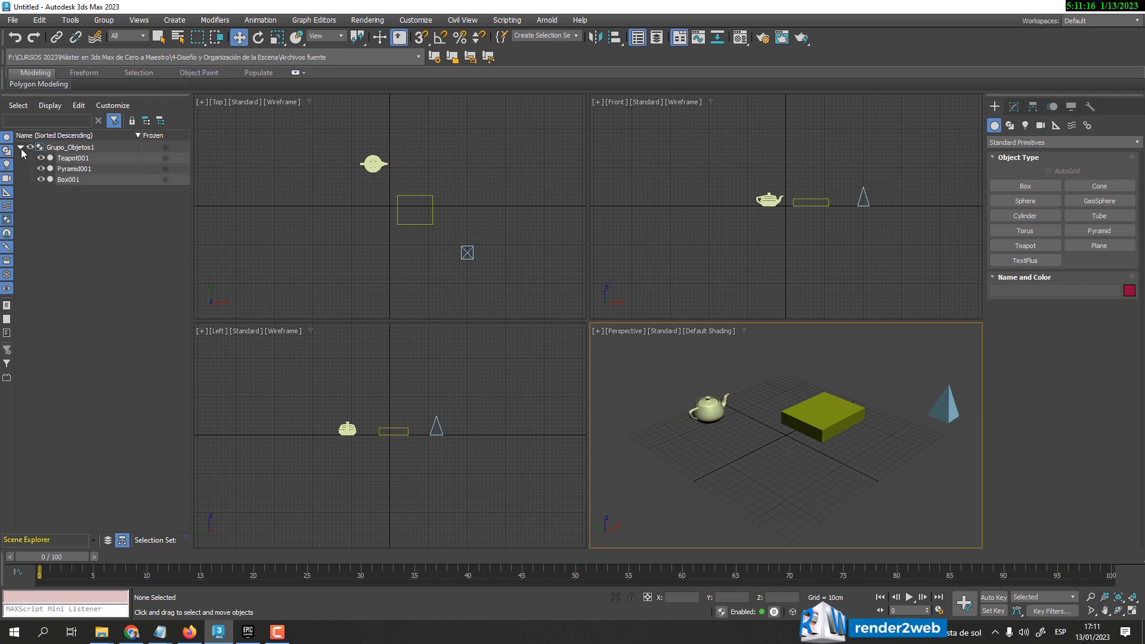
{"action": "left_click", "coordinate": [20, 148]}
{"action": "middle_click_drag", "start_coordinate": [723, 464], "coordinate": [714, 469]}
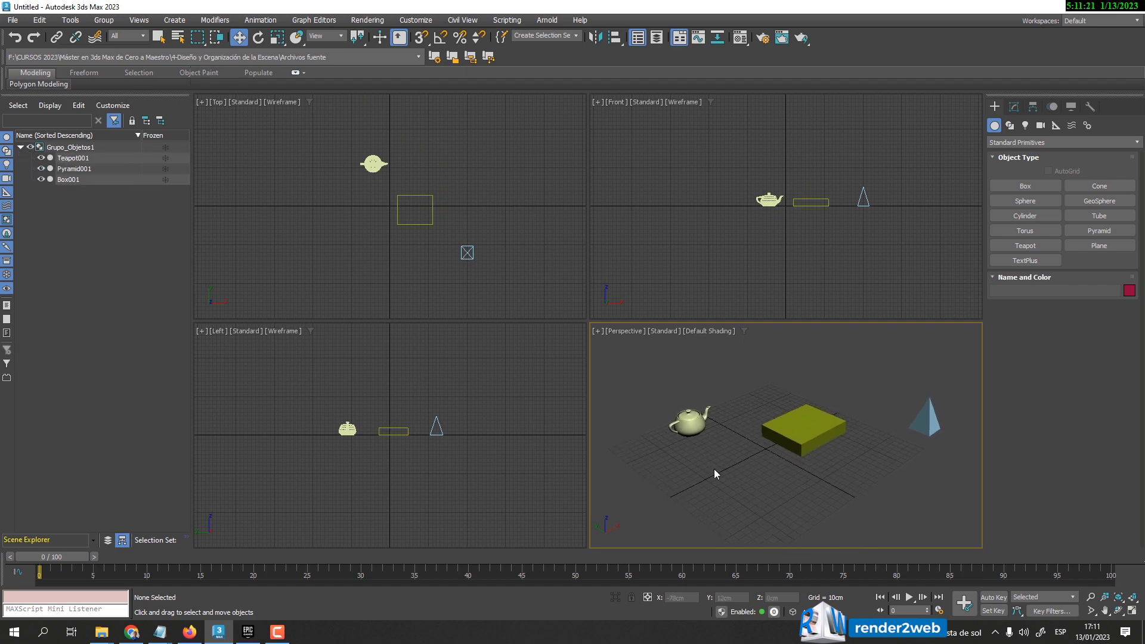
- Select the group through its teapot and pyramid members and nudge it left
{"action": "left_click", "coordinate": [77, 159]}
{"action": "left_click_drag", "start_coordinate": [837, 406], "coordinate": [833, 408]}
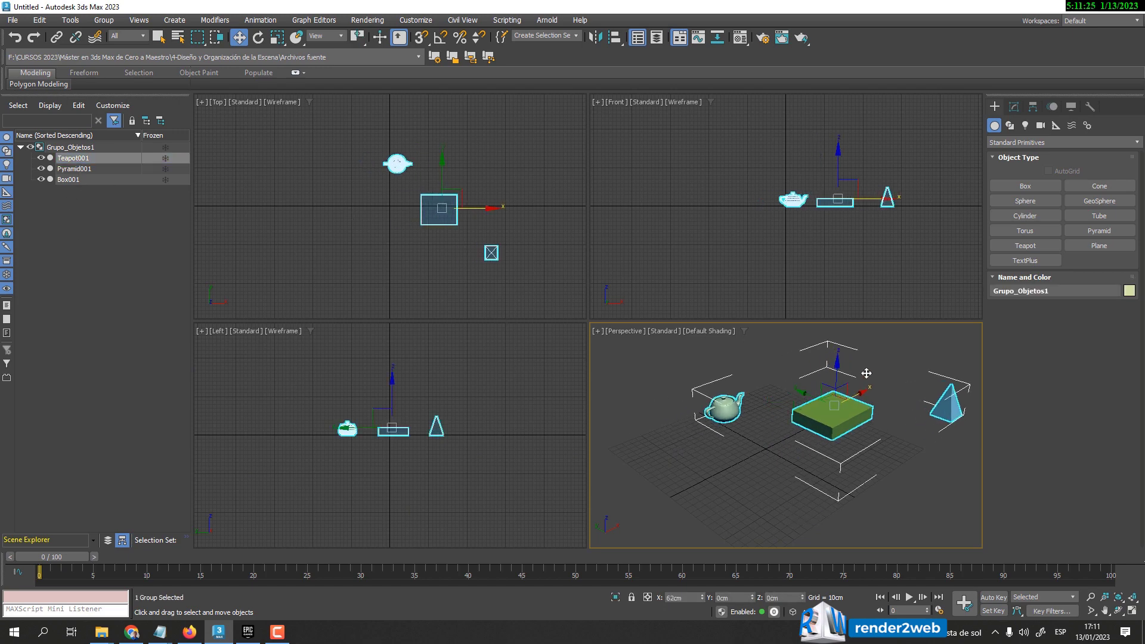
{"action": "left_click", "coordinate": [84, 170]}
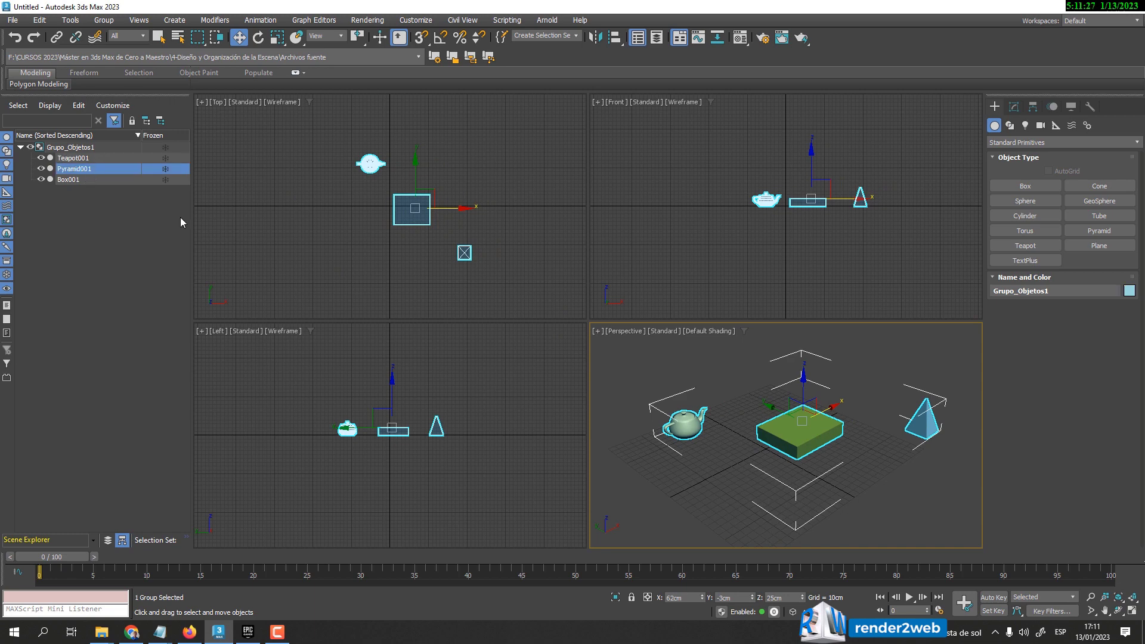
{"action": "left_click_drag", "start_coordinate": [826, 408], "coordinate": [825, 410]}
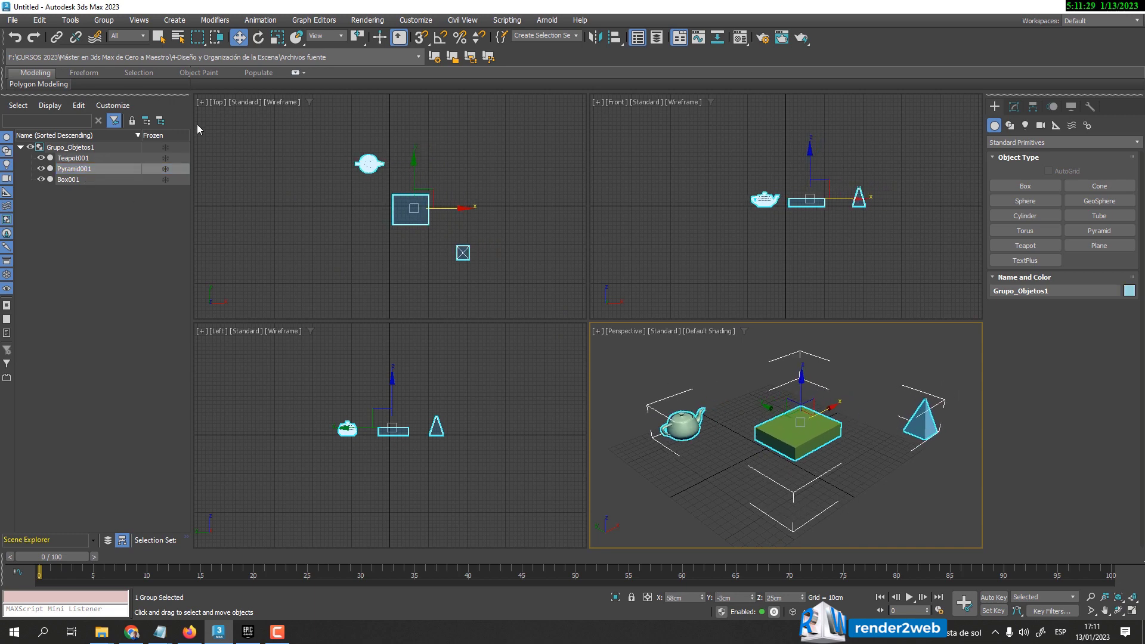
{"action": "left_click", "coordinate": [330, 170]}
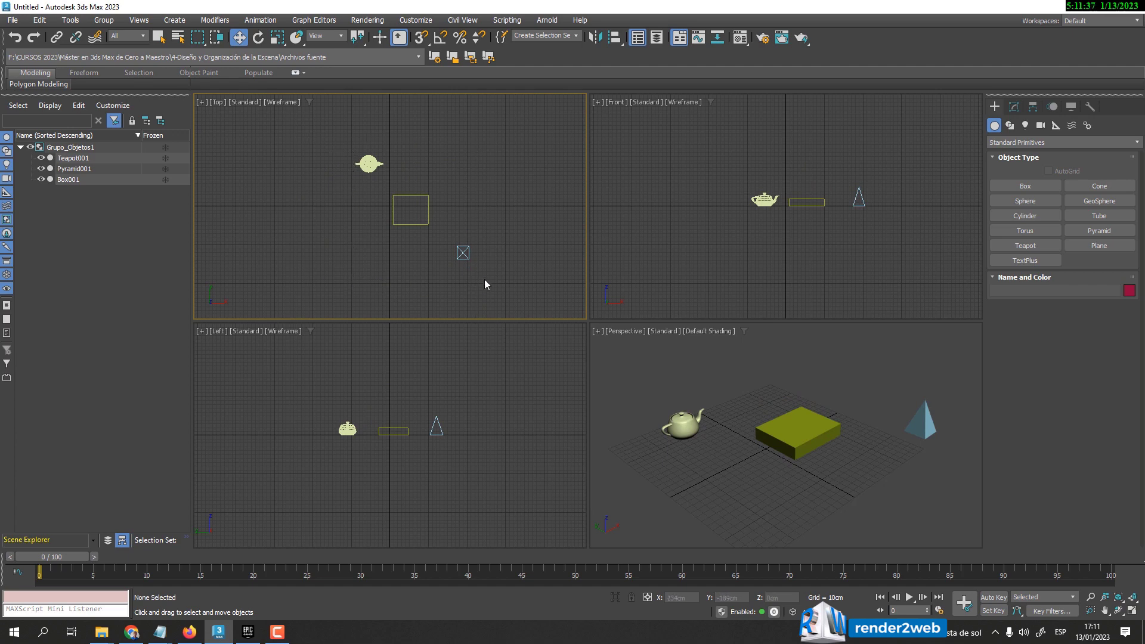
- Move Grupo_Objetos1 right along X in the Top view, cancel a later move, and reselect it
{"action": "left_click", "coordinate": [424, 220]}
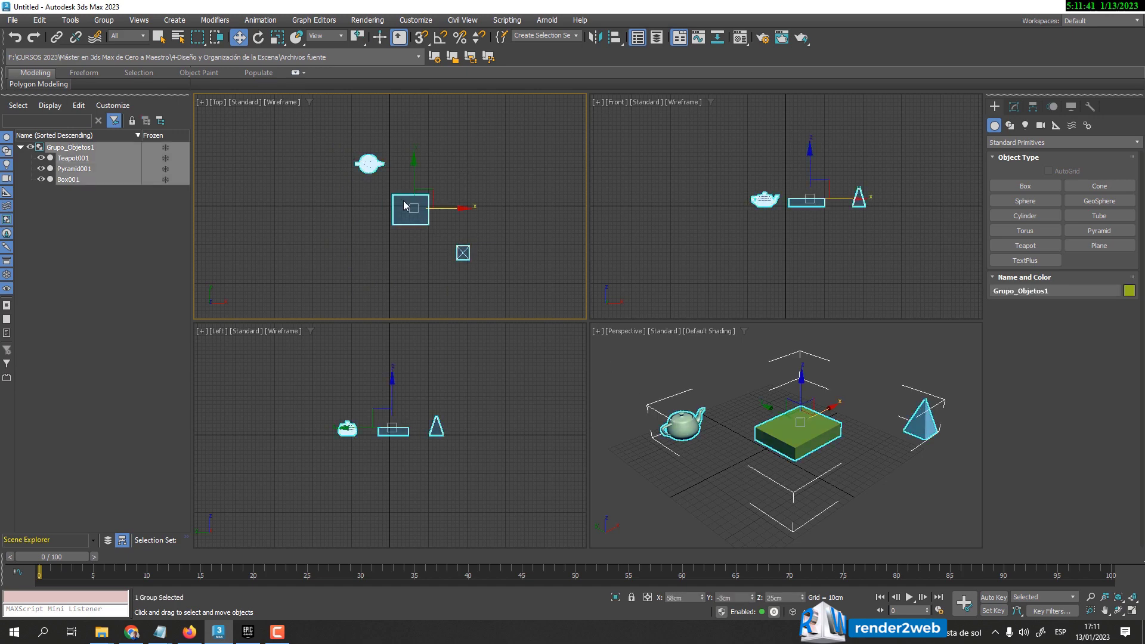
{"action": "mouse_move", "coordinate": [454, 208]}
{"action": "left_mouse_down"}
{"action": "mouse_move", "coordinate": [519, 211]}
{"action": "mouse_move", "coordinate": [403, 177]}
{"action": "mouse_move", "coordinate": [363, 198]}
{"action": "left_mouse_up"}
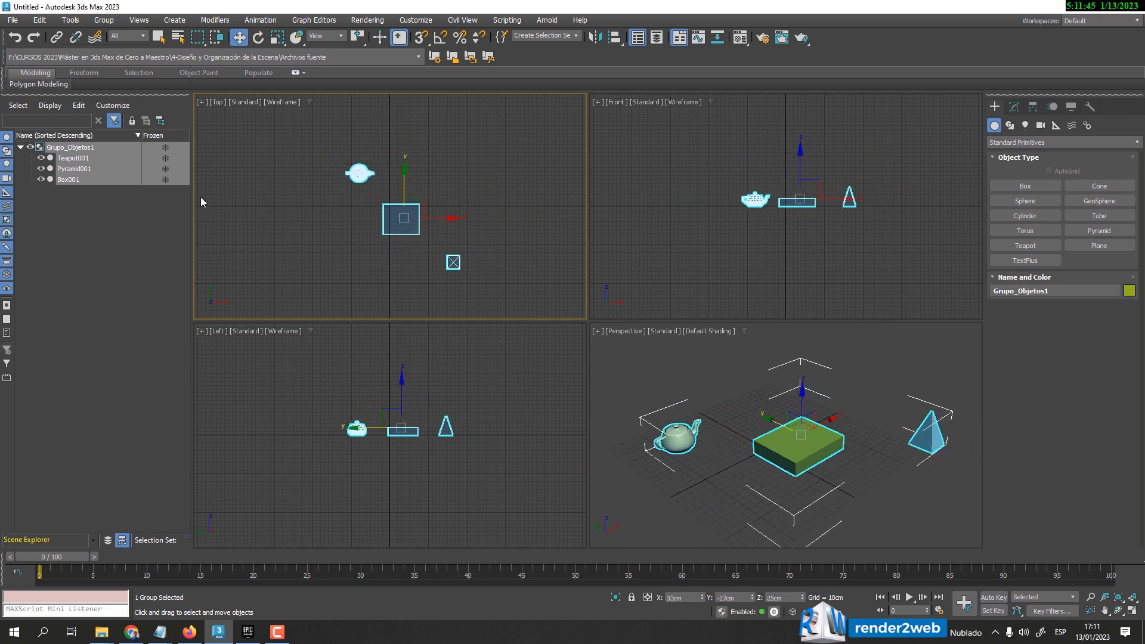
{"action": "left_click", "coordinate": [55, 147]}
{"action": "left_click", "coordinate": [101, 188]}
{"action": "left_click", "coordinate": [87, 162]}
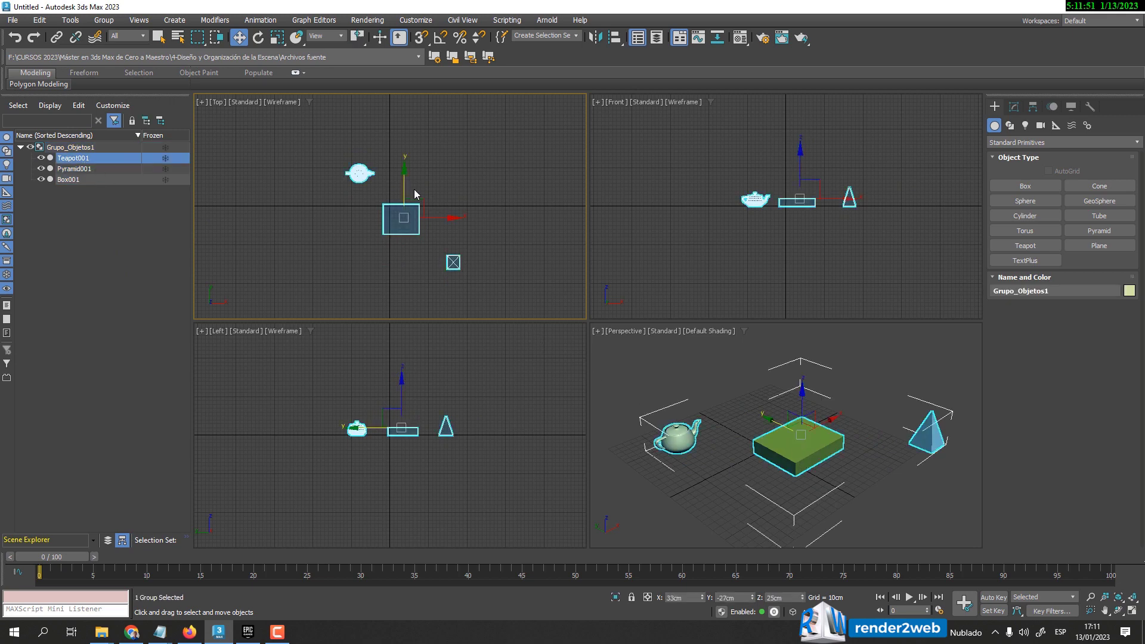
{"action": "left_click_drag", "start_coordinate": [404, 183], "coordinate": [405, 168]}
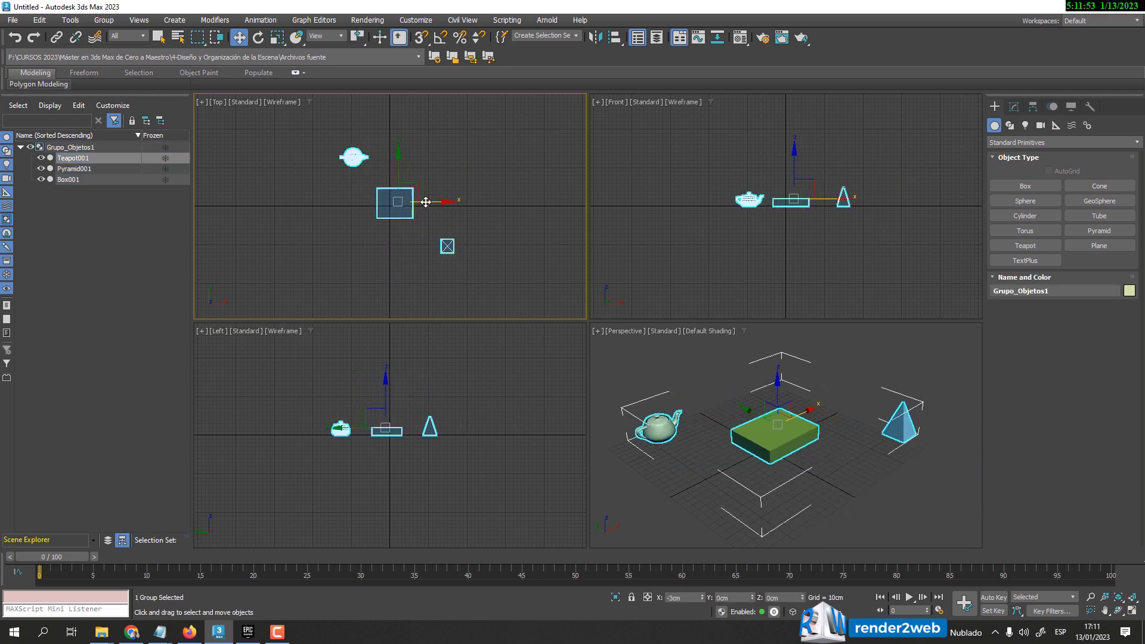
{"action": "left_click_drag", "start_coordinate": [447, 208], "coordinate": [440, 208]}
{"action": "right_click", "coordinate": [440, 213]}
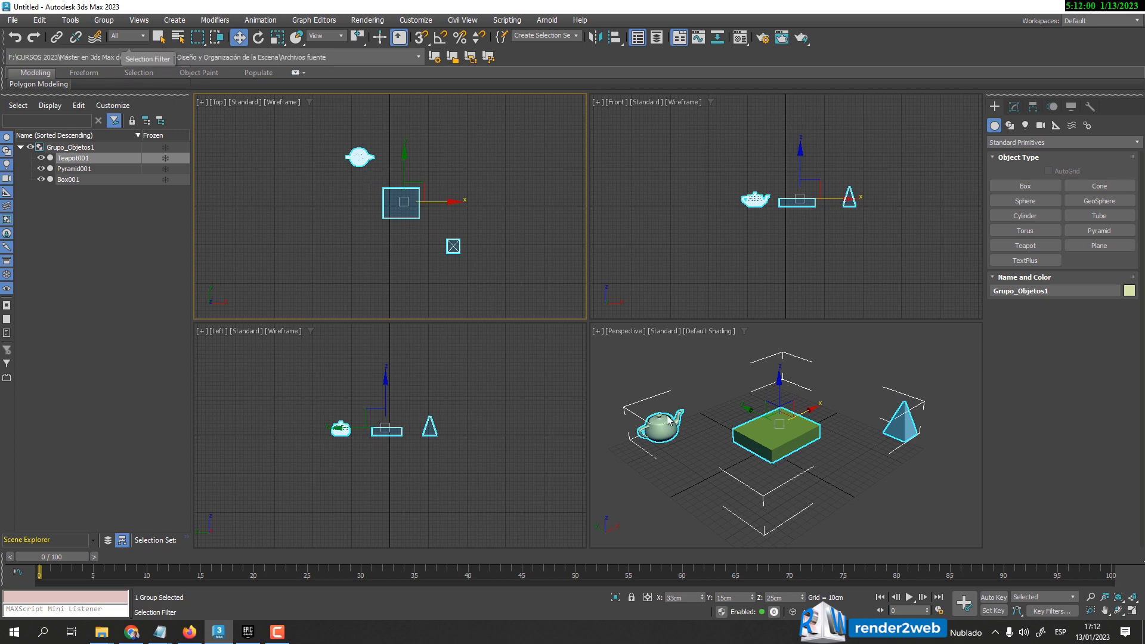
{"action": "left_click", "coordinate": [758, 377]}
{"action": "left_click", "coordinate": [775, 432]}
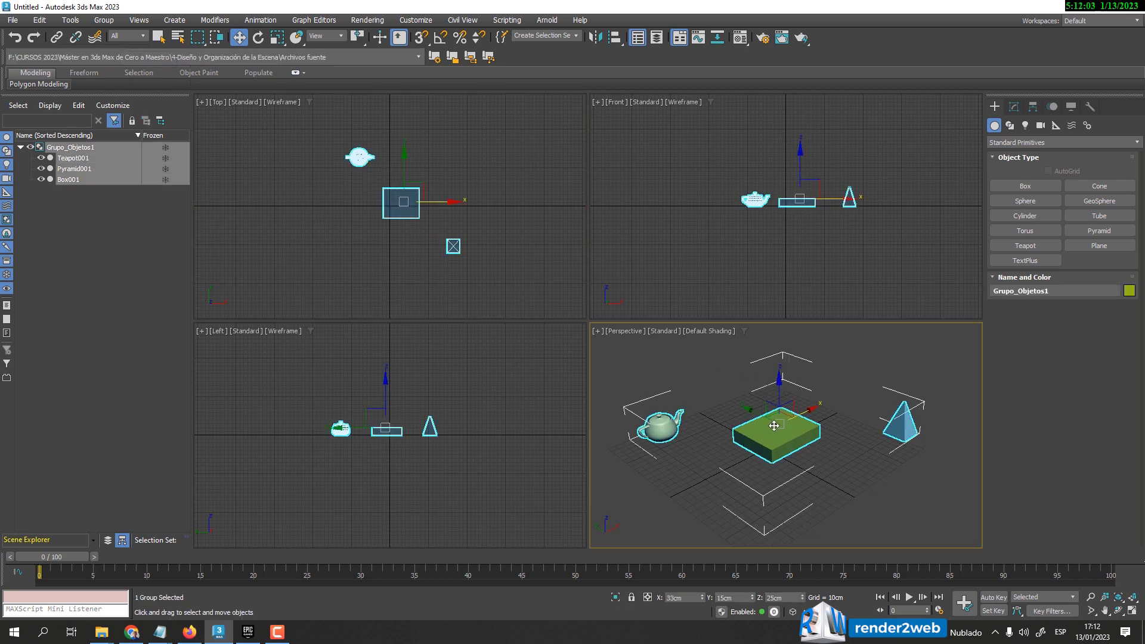
{"action": "left_click", "coordinate": [108, 23]}
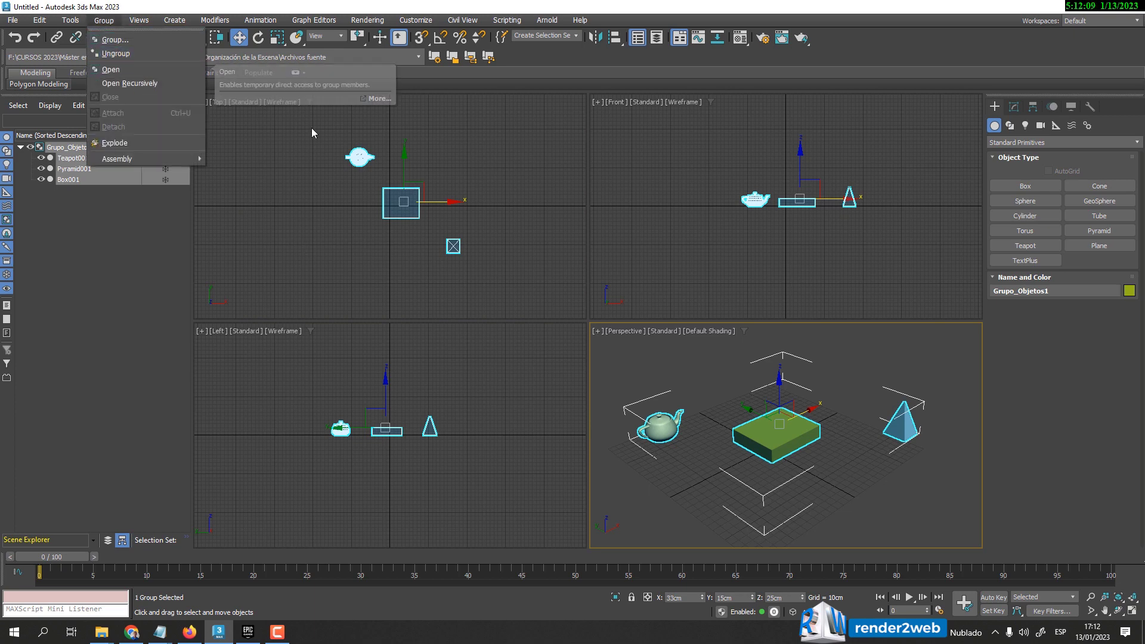
- Open Grupo_Objetos1, raise the box to Z 72cm, and reposition the pyramid and teapot
{"action": "left_click", "coordinate": [110, 70]}
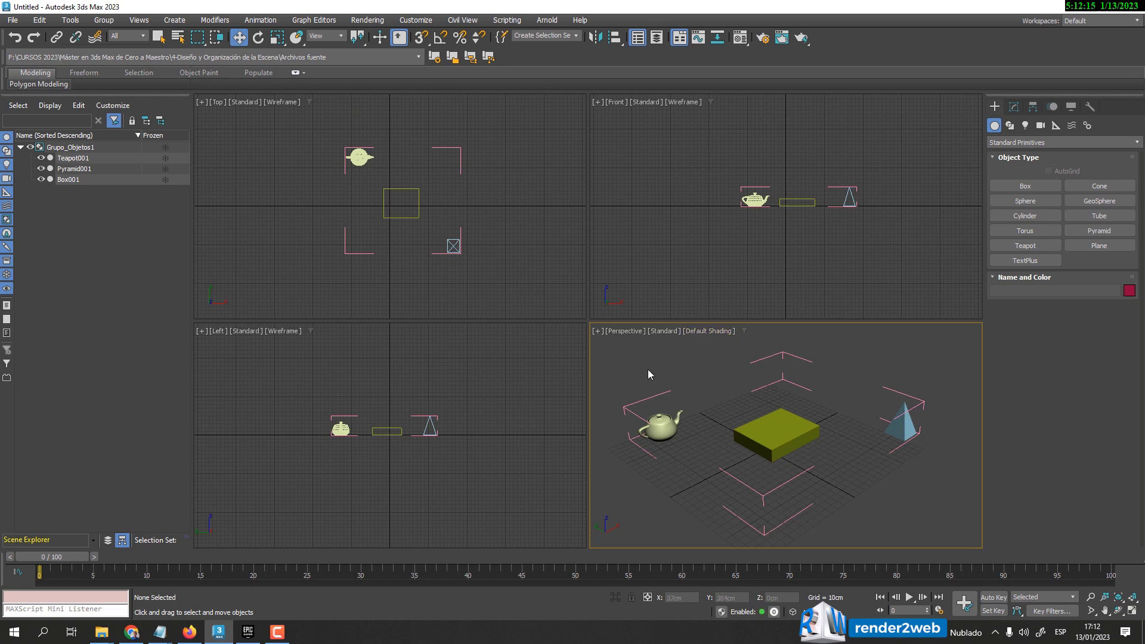
{"action": "left_click", "coordinate": [769, 432]}
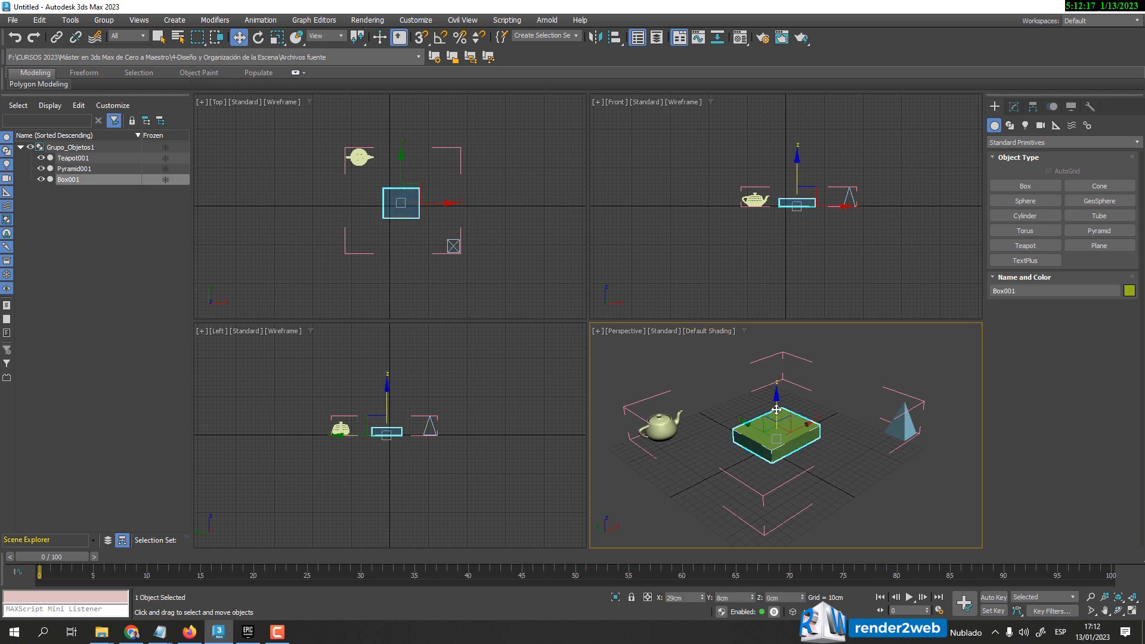
{"action": "left_click_drag", "start_coordinate": [776, 408], "coordinate": [773, 362]}
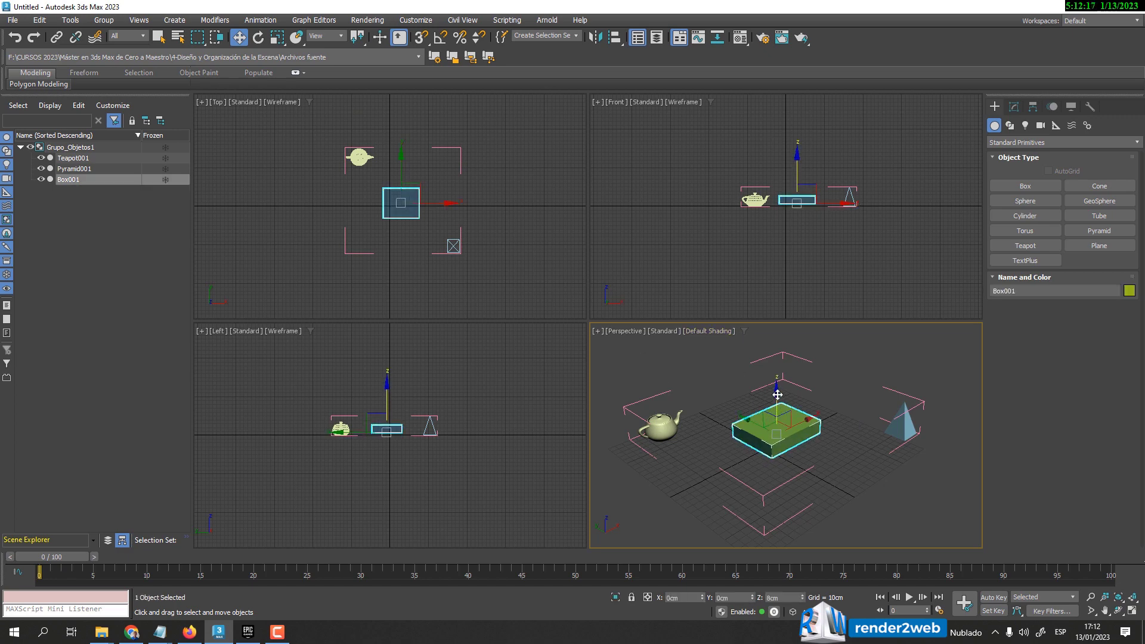
{"action": "left_click", "coordinate": [884, 426]}
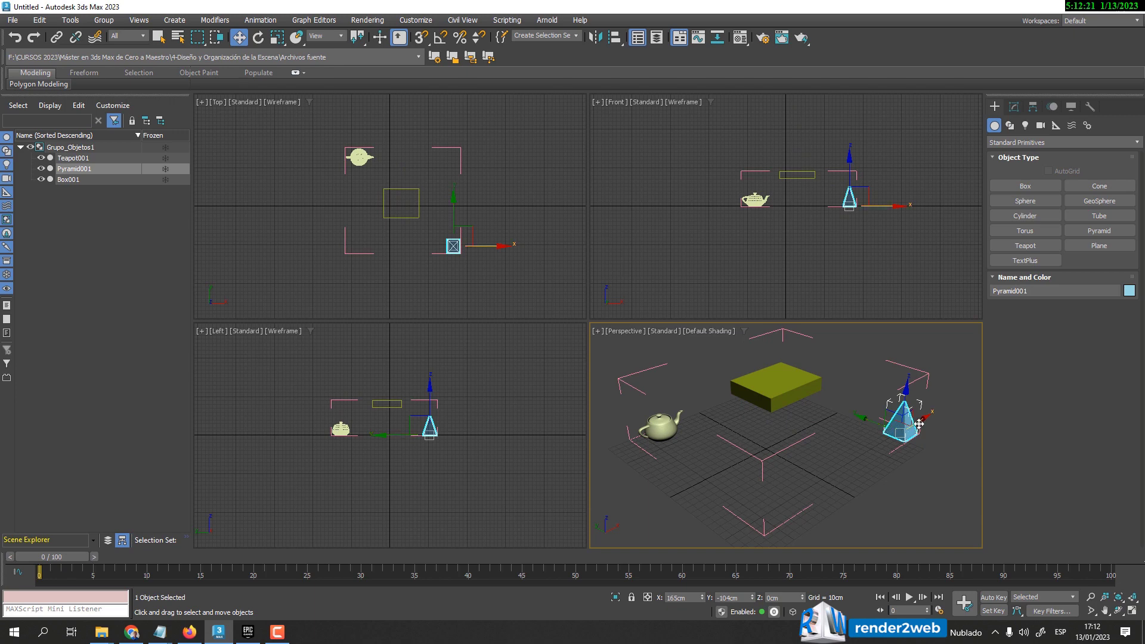
{"action": "left_click_drag", "start_coordinate": [917, 424], "coordinate": [859, 459]}
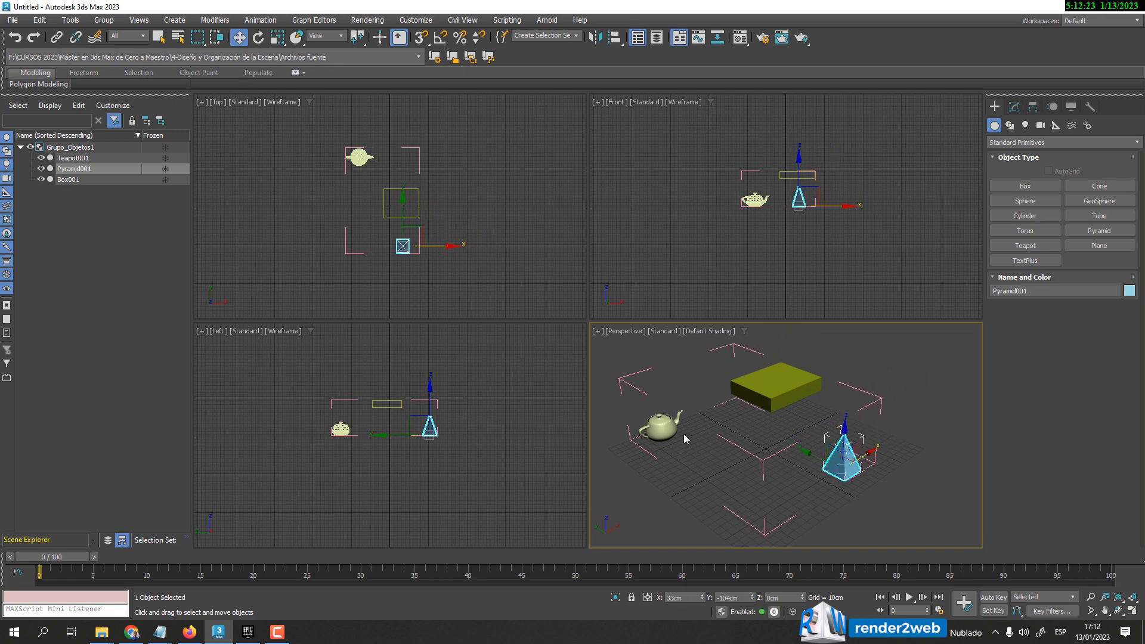
{"action": "left_click", "coordinate": [656, 427]}
{"action": "left_click_drag", "start_coordinate": [652, 425], "coordinate": [666, 438]}
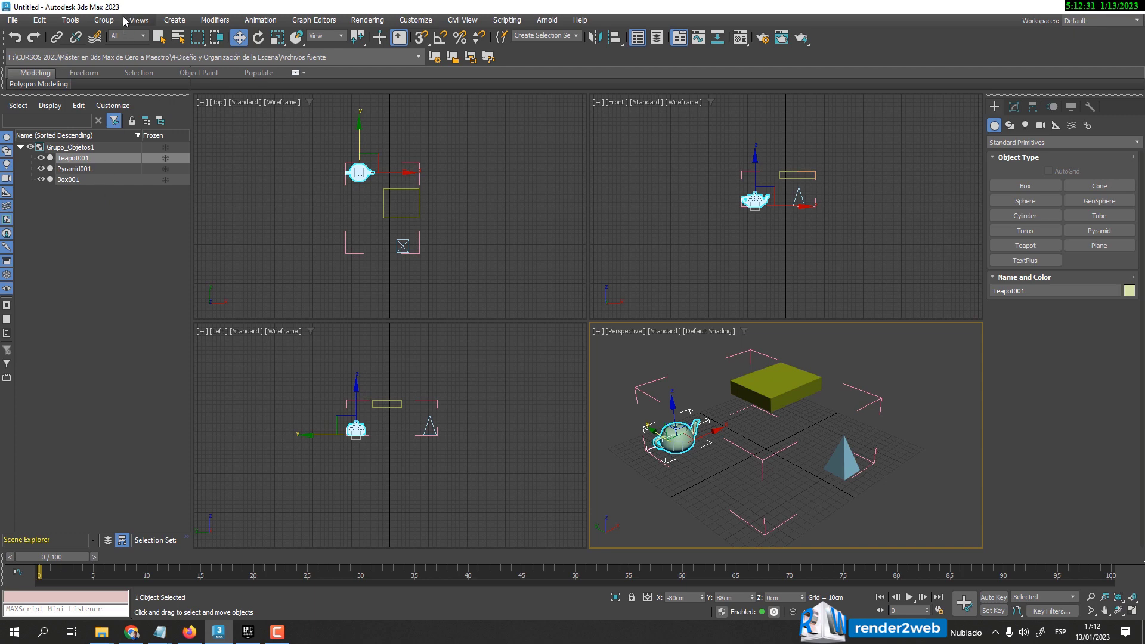
- Slide the teapot to a new spot, then shift the whole Grupo_Objetos1 left along X
{"action": "left_click", "coordinate": [104, 20]}
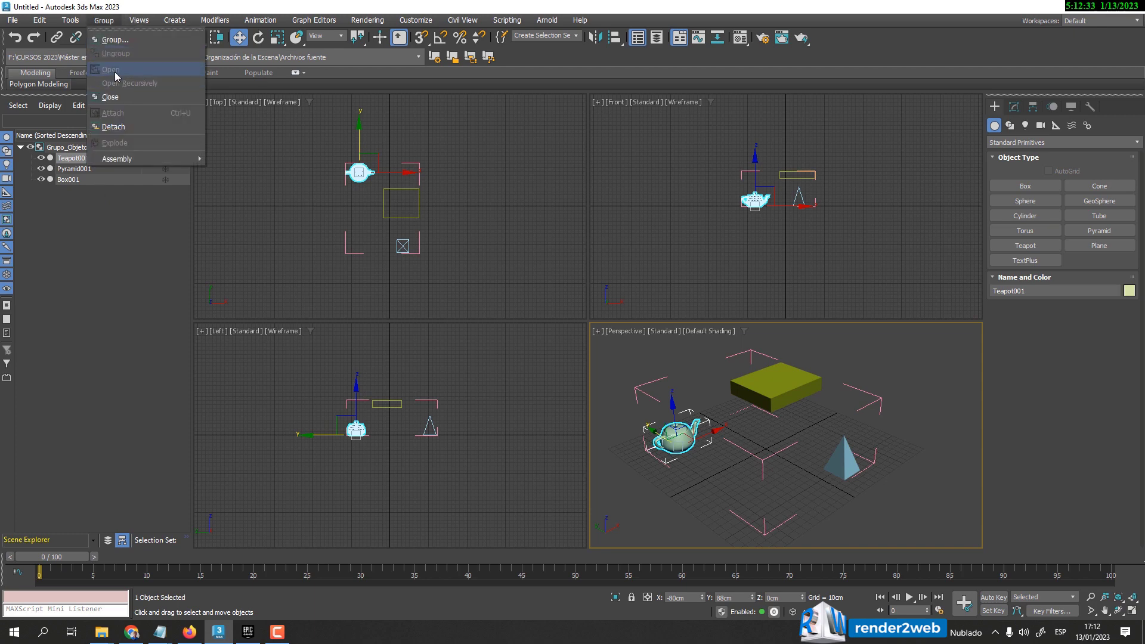
{"action": "left_click", "coordinate": [799, 352]}
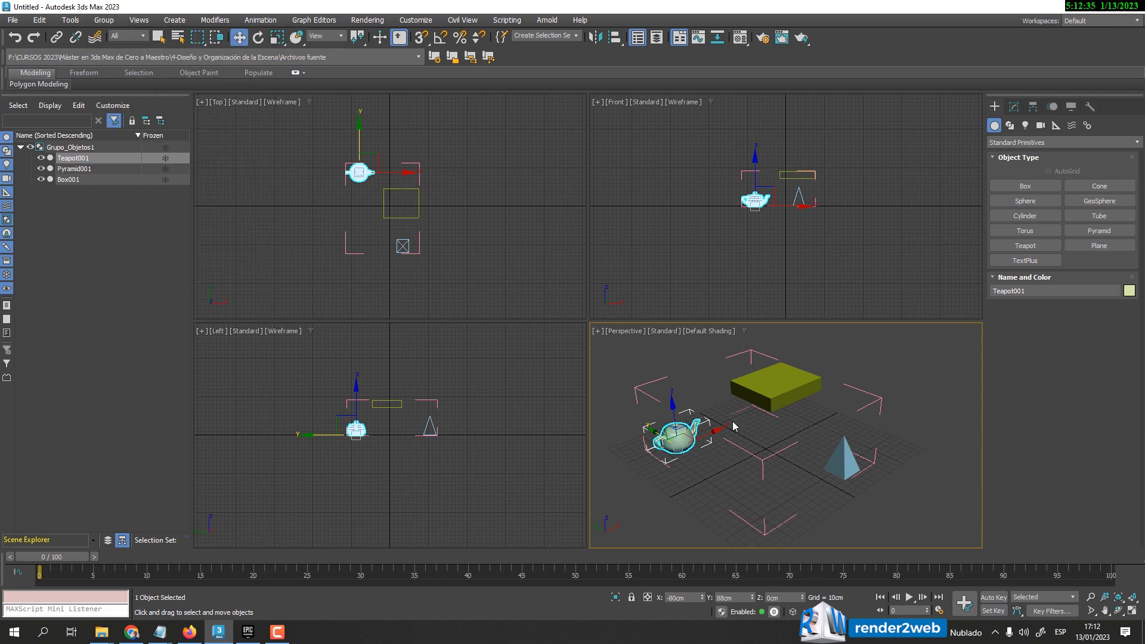
{"action": "left_click_drag", "start_coordinate": [696, 433], "coordinate": [713, 436]}
{"action": "left_click_drag", "start_coordinate": [684, 448], "coordinate": [688, 451]}
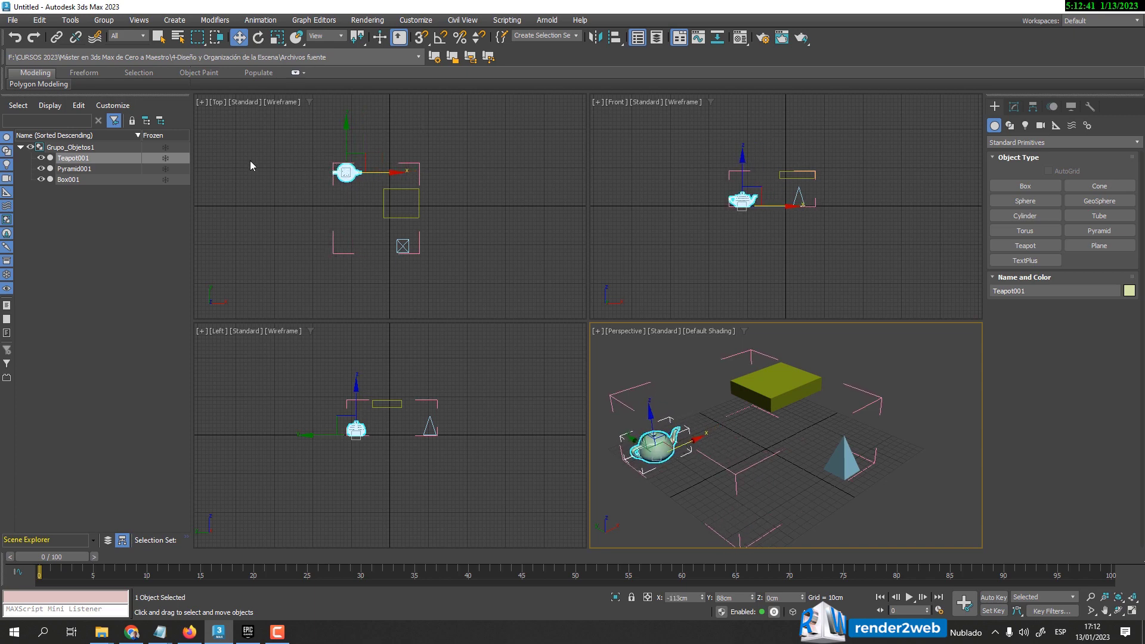
{"action": "left_click", "coordinate": [63, 148]}
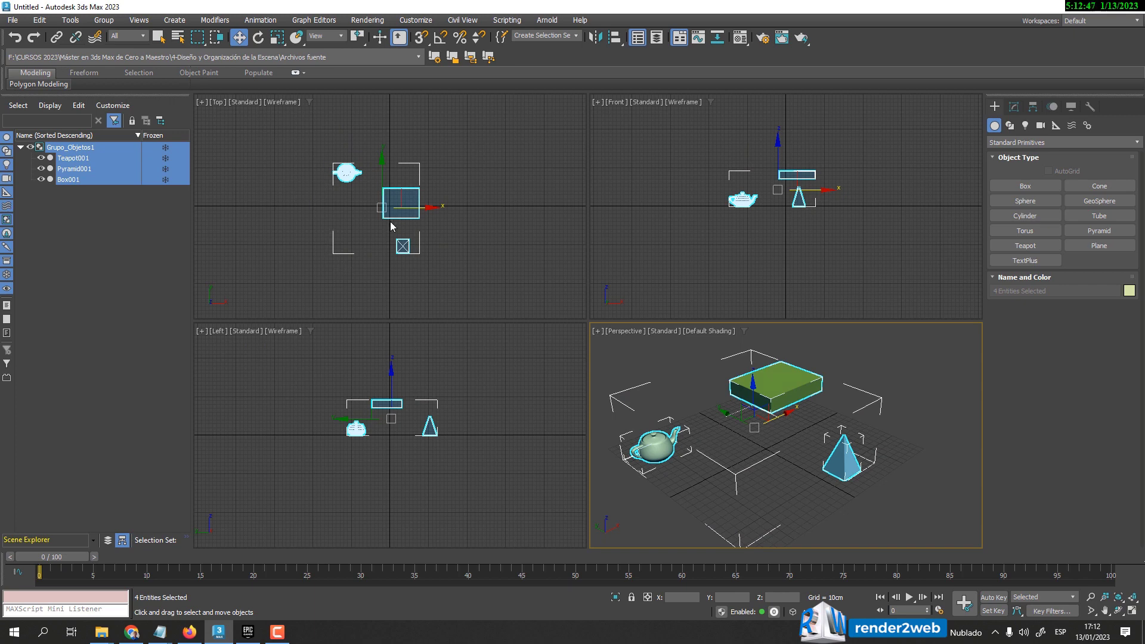
{"action": "mouse_move", "coordinate": [411, 208]}
{"action": "left_mouse_down"}
{"action": "mouse_move", "coordinate": [393, 210]}
{"action": "mouse_move", "coordinate": [406, 210]}
{"action": "left_mouse_up"}
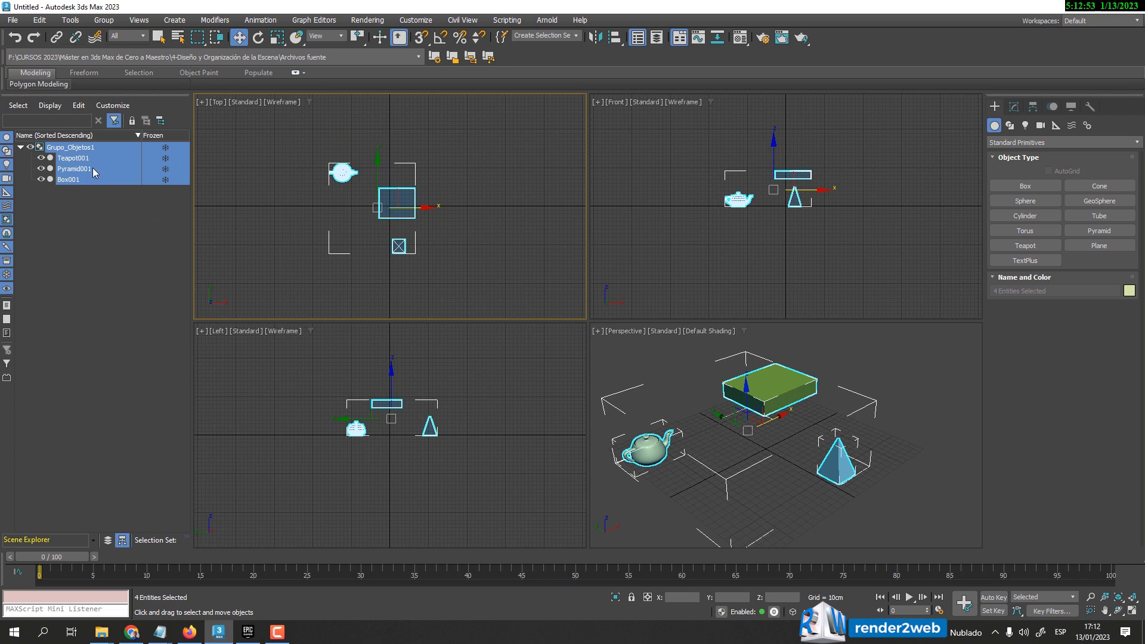
- Nudge the box to X 5cm, Y 8cm and close Grupo_Objetos1
{"action": "left_click", "coordinate": [104, 21]}
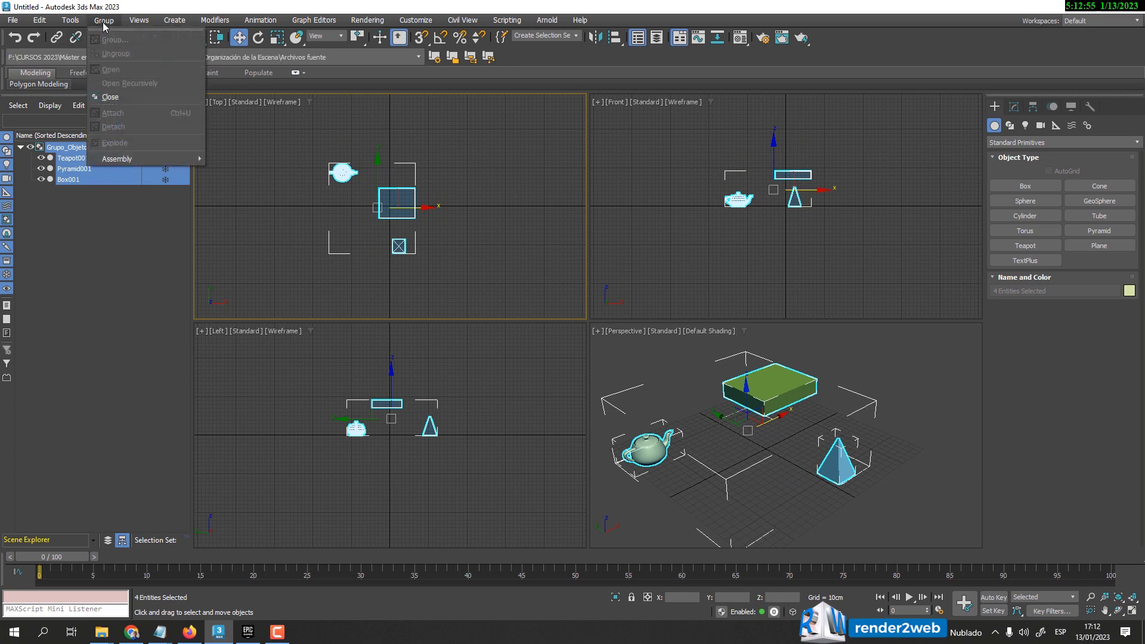
{"action": "left_click", "coordinate": [702, 410]}
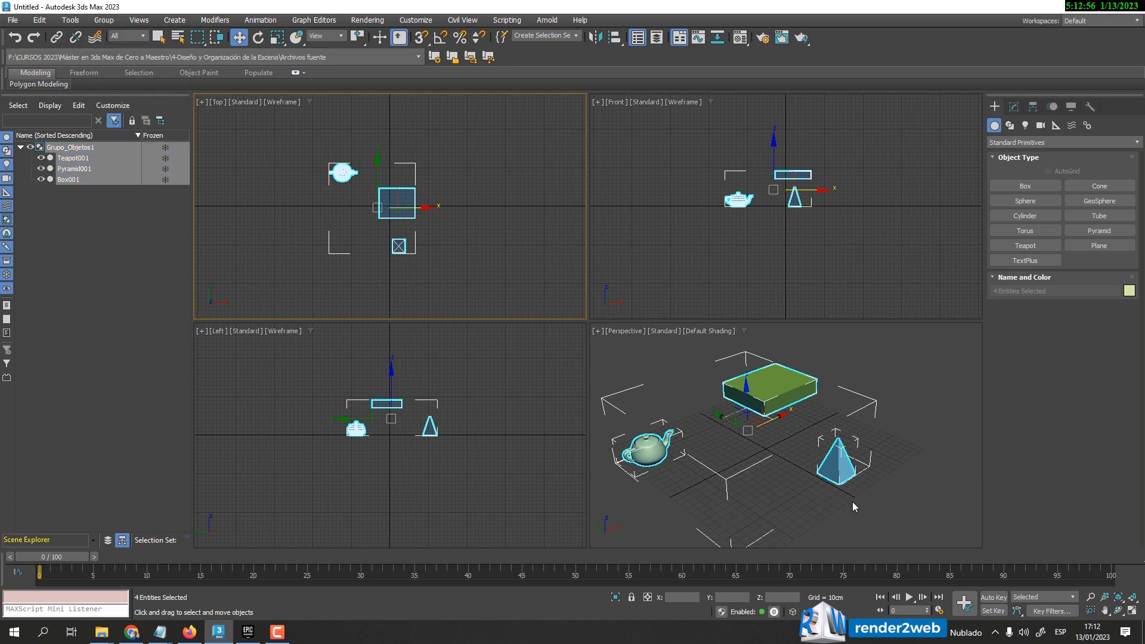
{"action": "left_click", "coordinate": [748, 416]}
{"action": "mouse_move", "coordinate": [788, 387]}
{"action": "left_mouse_down"}
{"action": "mouse_move", "coordinate": [807, 388]}
{"action": "mouse_move", "coordinate": [795, 393]}
{"action": "left_mouse_up"}
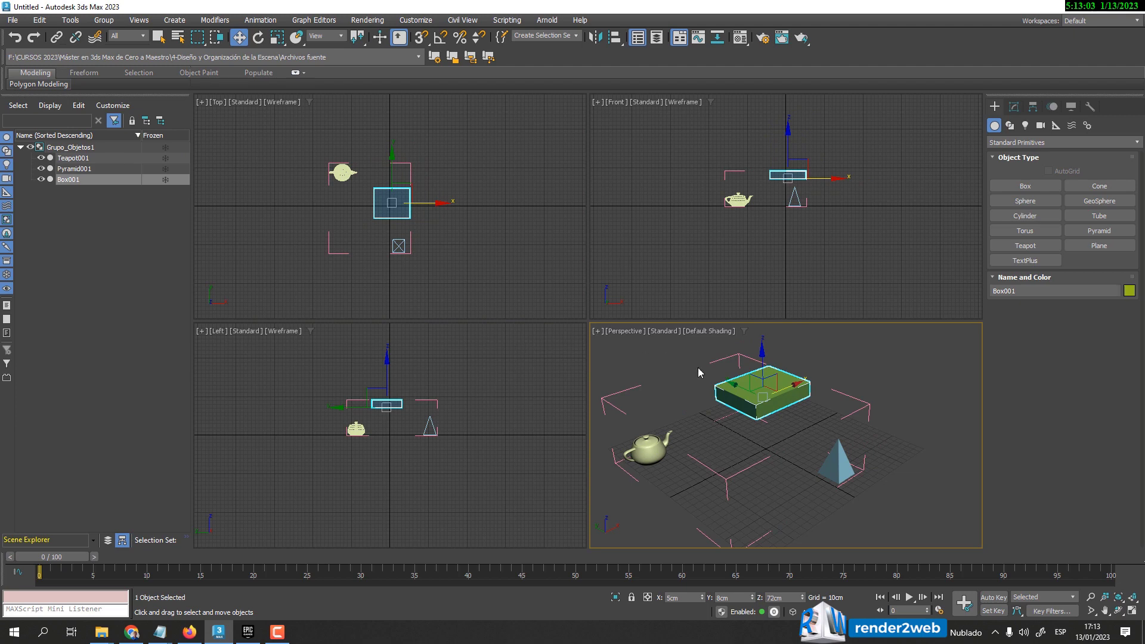
{"action": "middle_click_drag", "start_coordinate": [681, 413], "coordinate": [710, 407]}
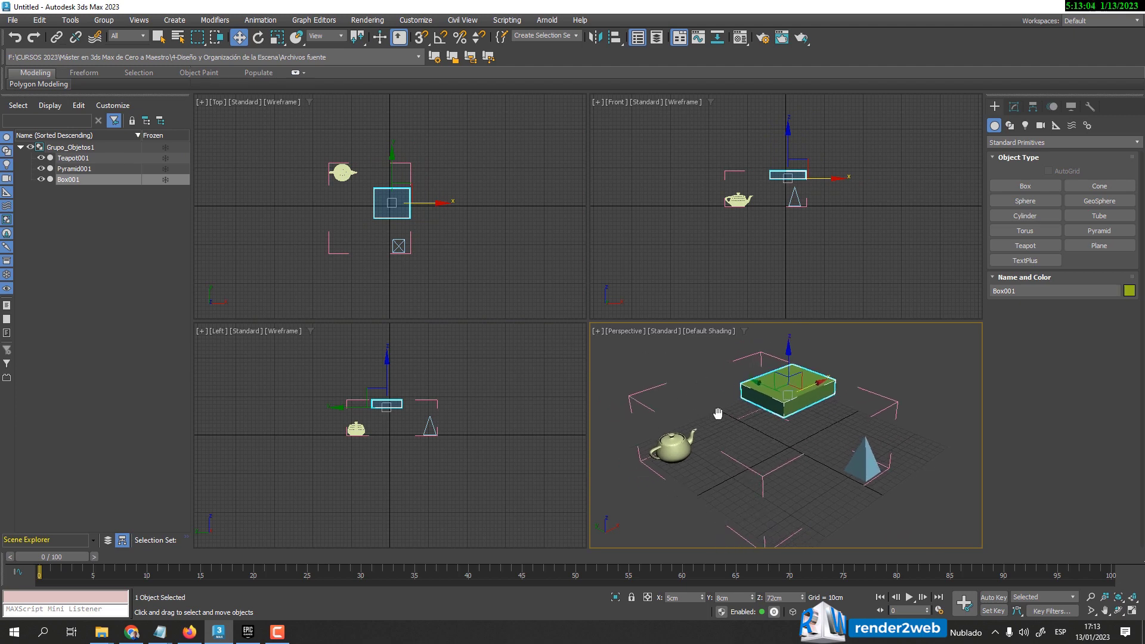
{"action": "left_click", "coordinate": [102, 21]}
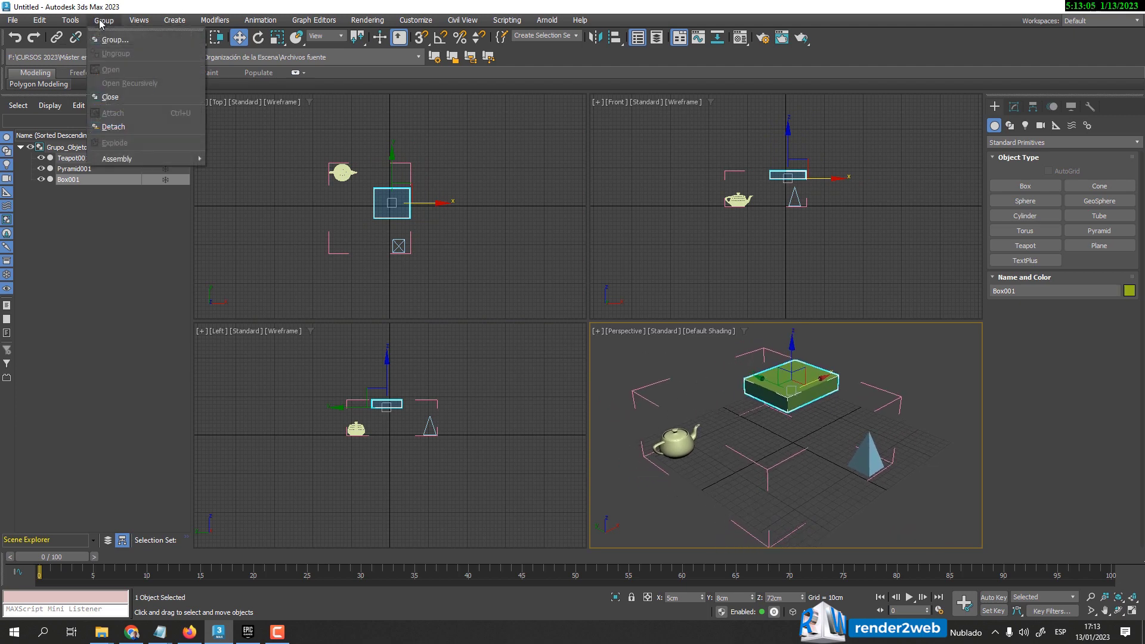
{"action": "left_click", "coordinate": [110, 96]}
- Drag the closed group as one unit to X 64cm, Y 34cm, Z 25cm
{"action": "left_click", "coordinate": [497, 261]}
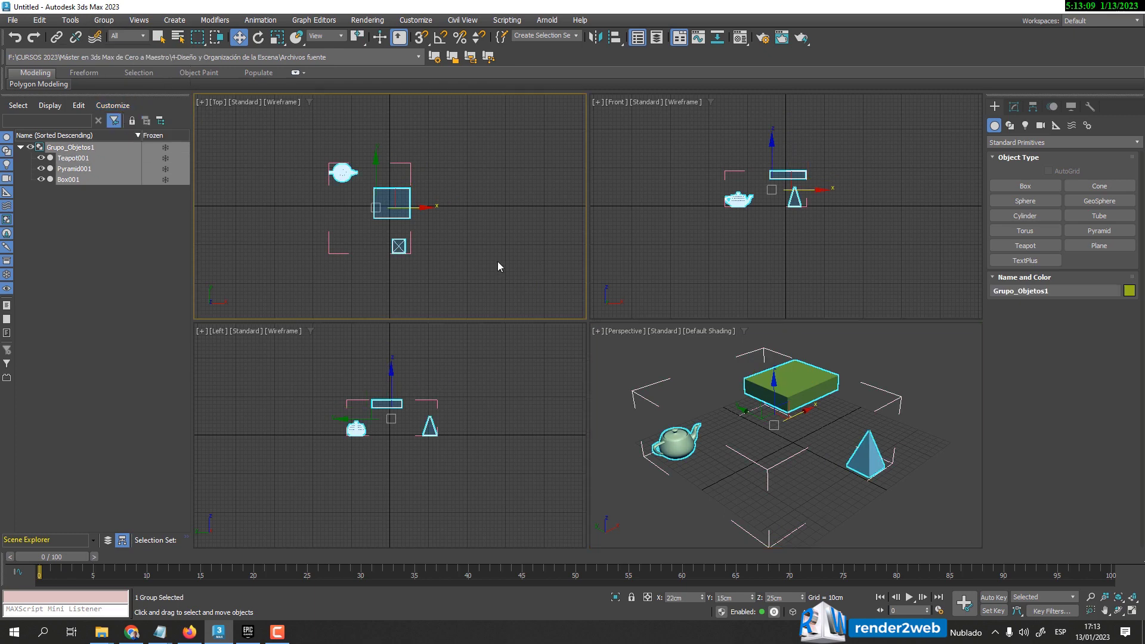
{"action": "left_click", "coordinate": [793, 408]}
{"action": "left_click_drag", "start_coordinate": [753, 418], "coordinate": [756, 419]}
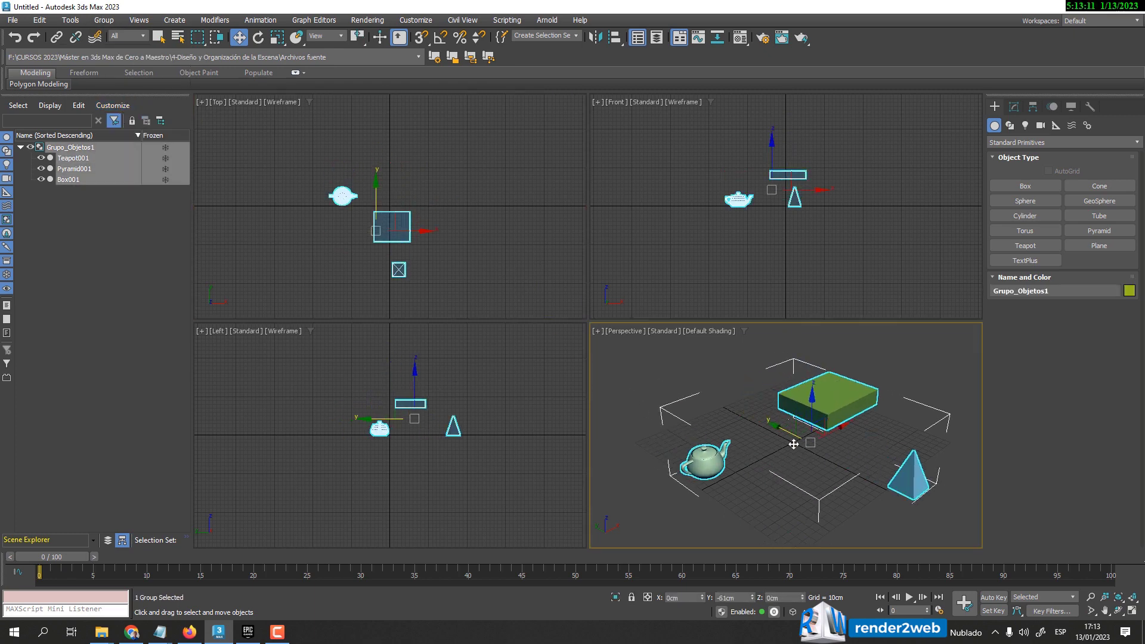
{"action": "left_click", "coordinate": [81, 187]}
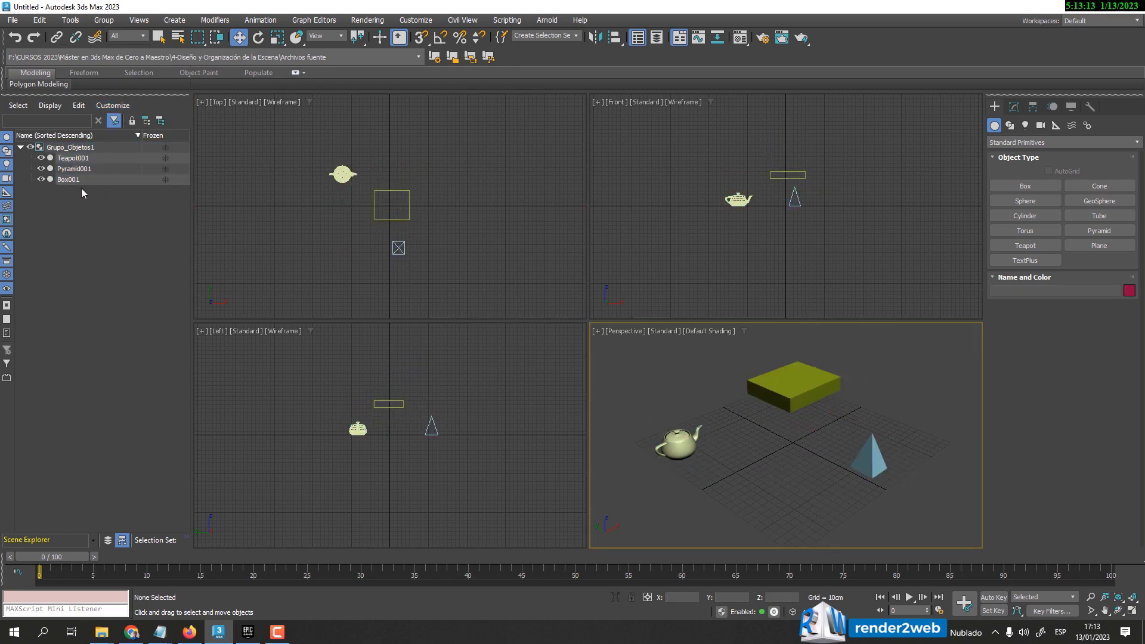
{"action": "left_click", "coordinate": [74, 169]}
{"action": "left_click_drag", "start_coordinate": [757, 419], "coordinate": [783, 426]}
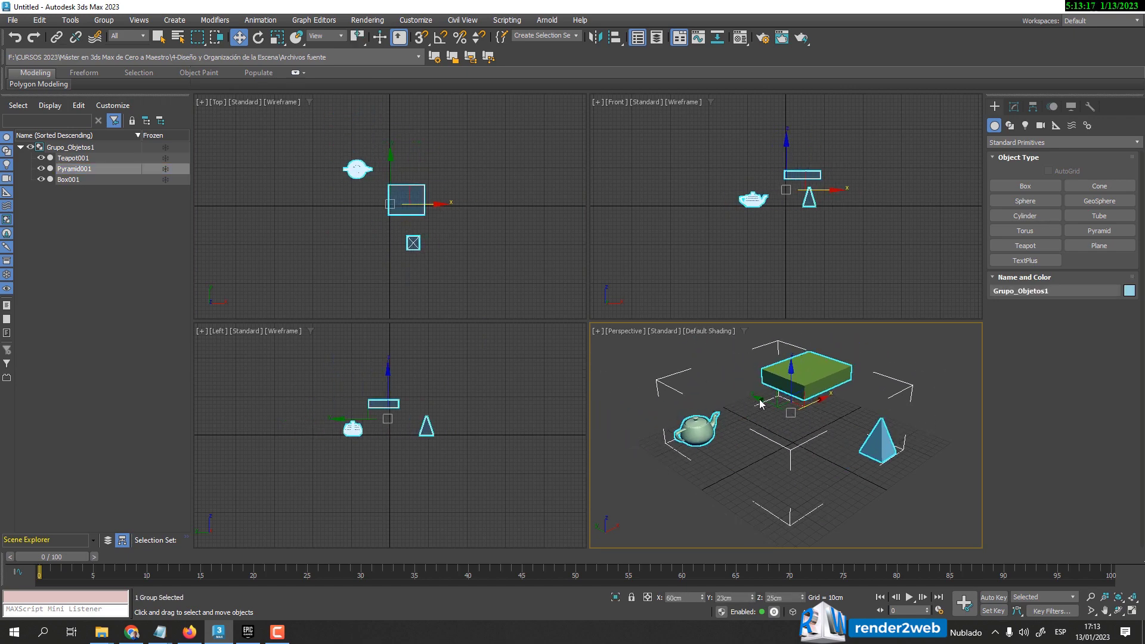
{"action": "left_click", "coordinate": [766, 409]}
{"action": "left_click", "coordinate": [828, 404]}
{"action": "left_click_drag", "start_coordinate": [829, 406], "coordinate": [819, 403]}
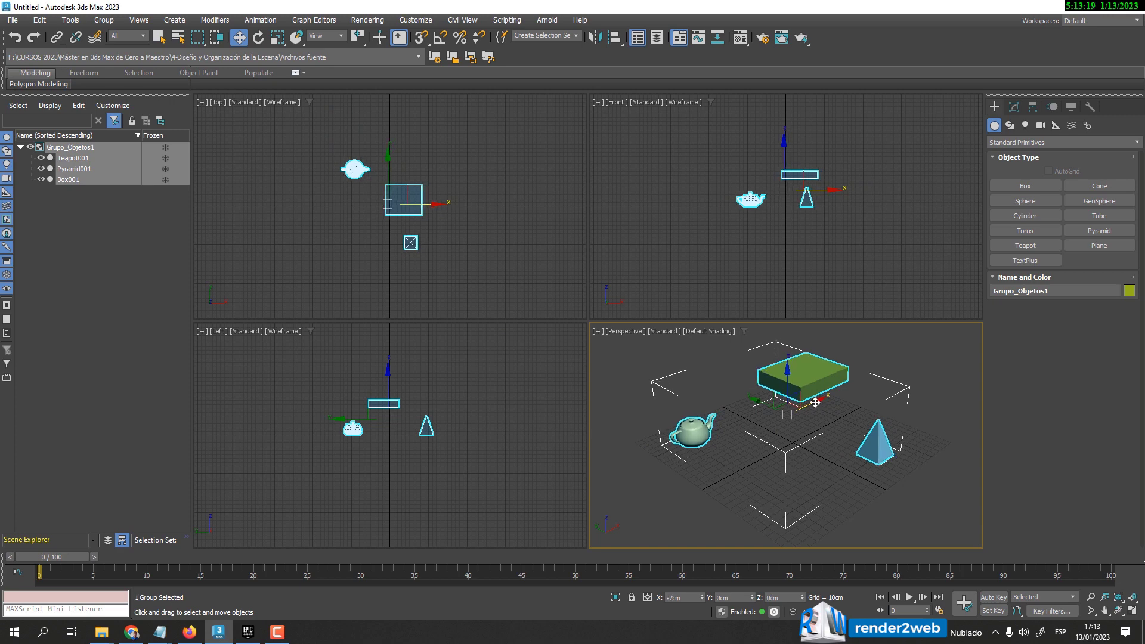
{"action": "left_click", "coordinate": [104, 19]}
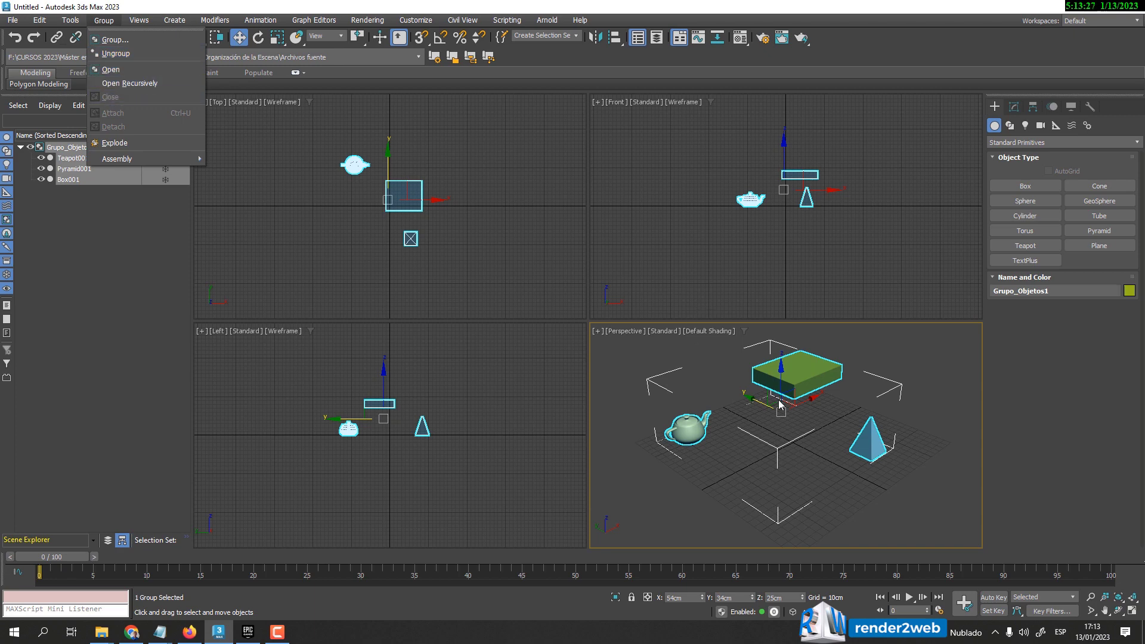
- Ungroup Grupo_Objetos1 and move the box along Y
{"action": "middle_click_drag", "start_coordinate": [777, 394], "coordinate": [775, 403]}
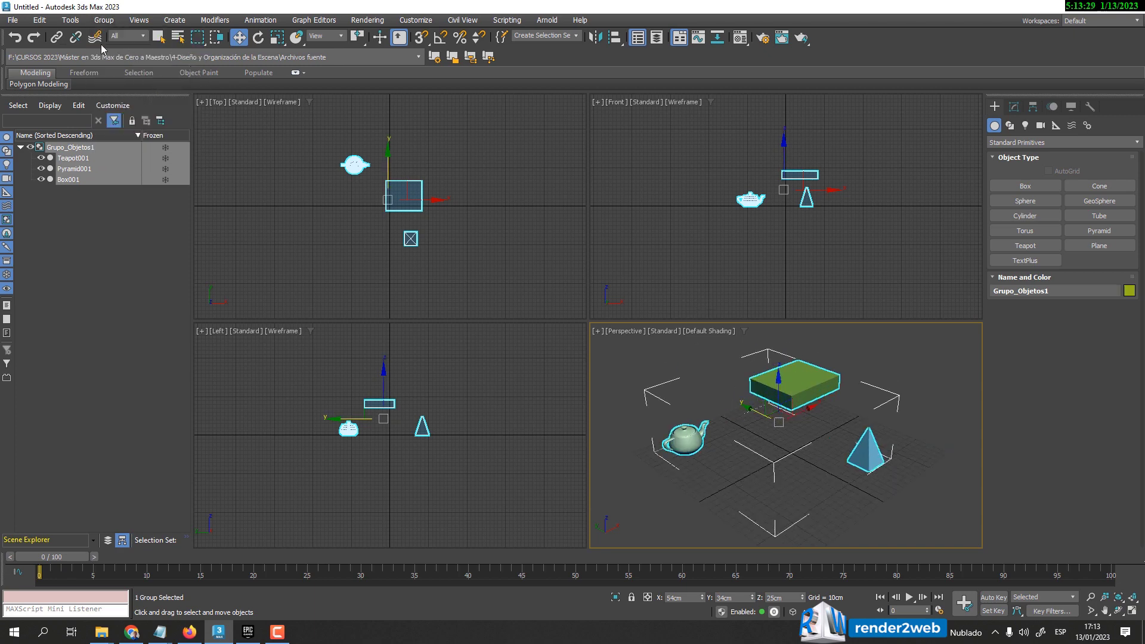
{"action": "left_click", "coordinate": [103, 22]}
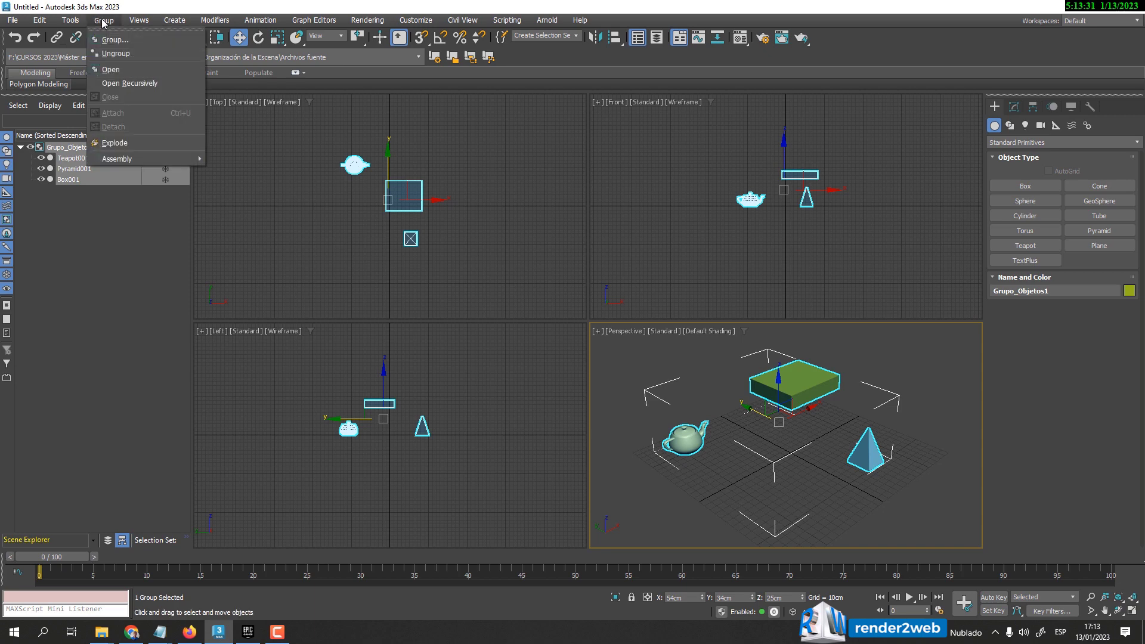
{"action": "left_click", "coordinate": [119, 48]}
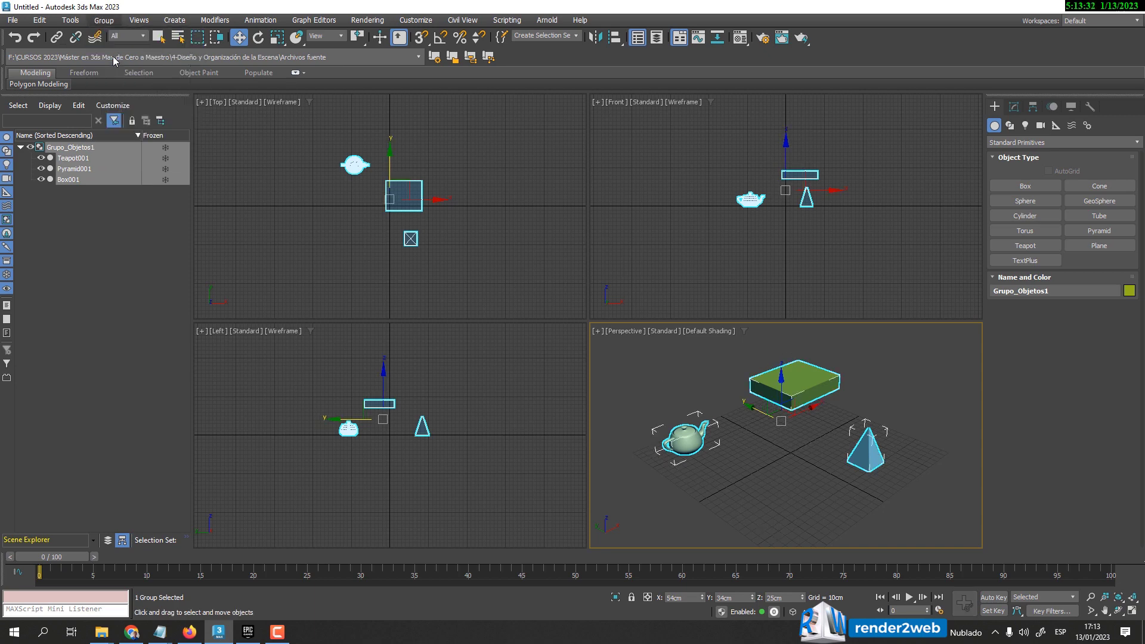
{"action": "left_click", "coordinate": [676, 369]}
{"action": "left_click", "coordinate": [775, 379]}
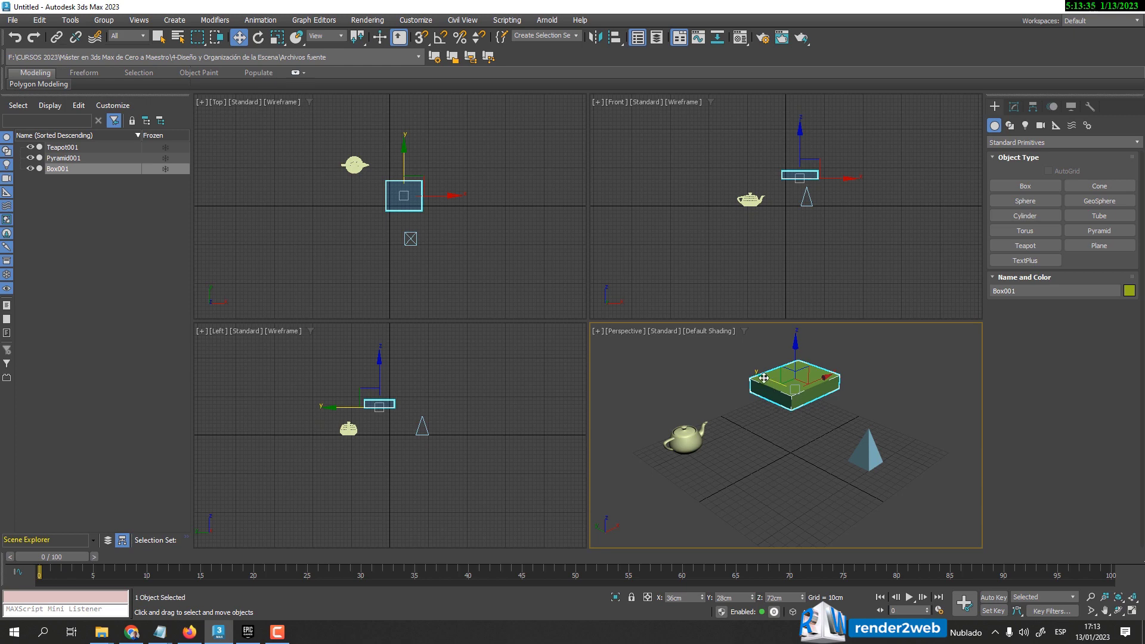
{"action": "left_click_drag", "start_coordinate": [763, 378], "coordinate": [710, 384]}
- Nudge the teapot slightly right and down, then window-select all objects
{"action": "left_click", "coordinate": [660, 443]}
{"action": "left_click", "coordinate": [670, 444]}
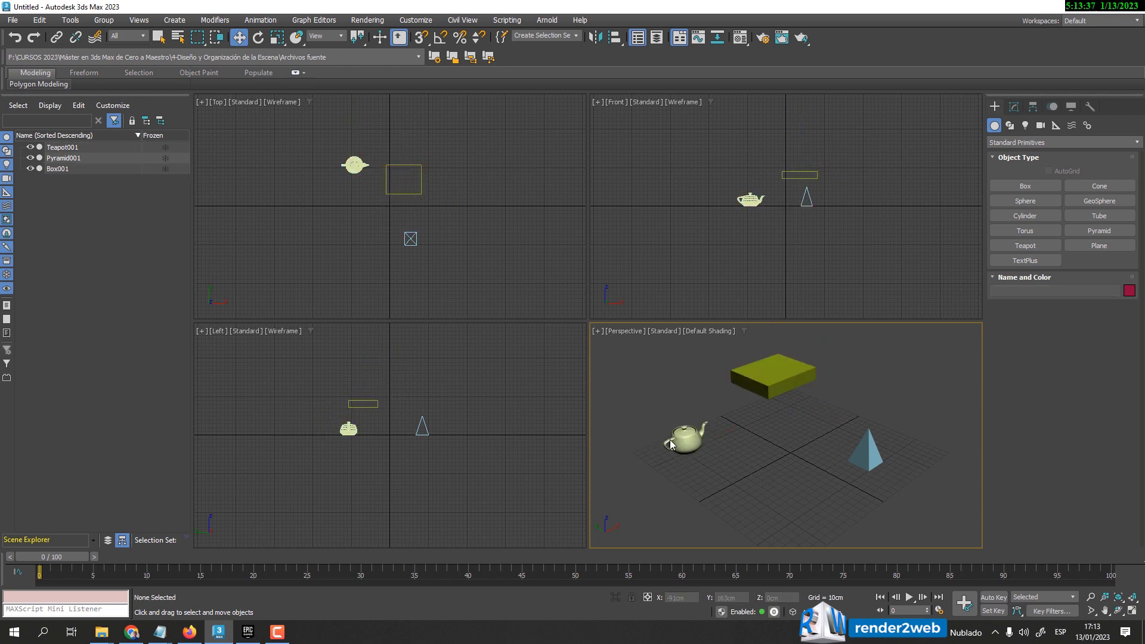
{"action": "left_click_drag", "start_coordinate": [670, 444], "coordinate": [843, 456]}
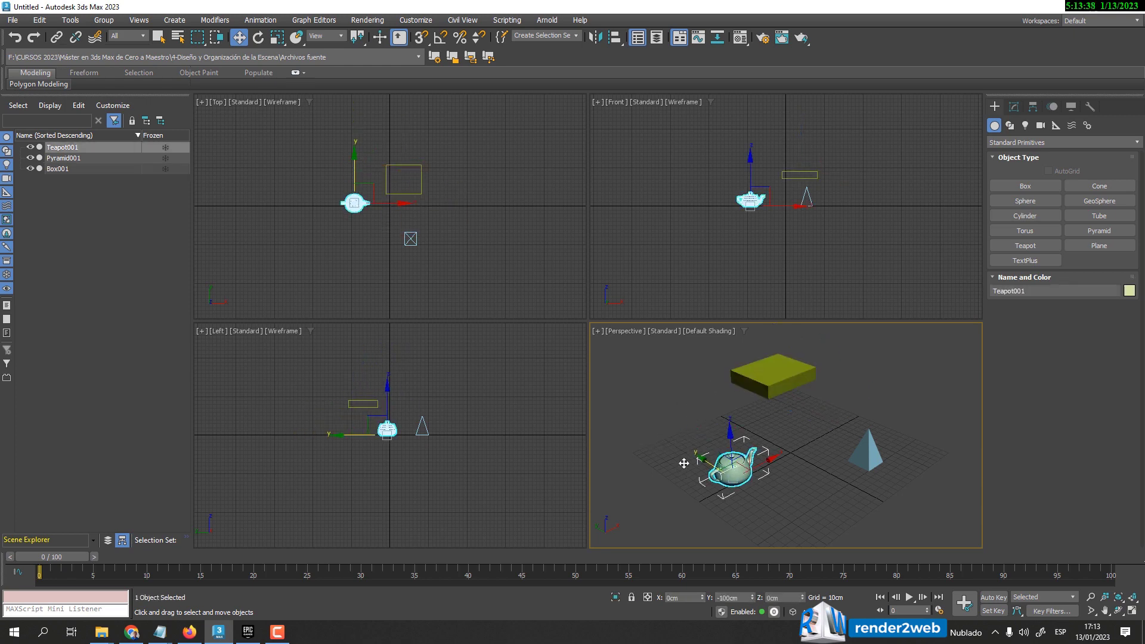
{"action": "left_click", "coordinate": [843, 457]}
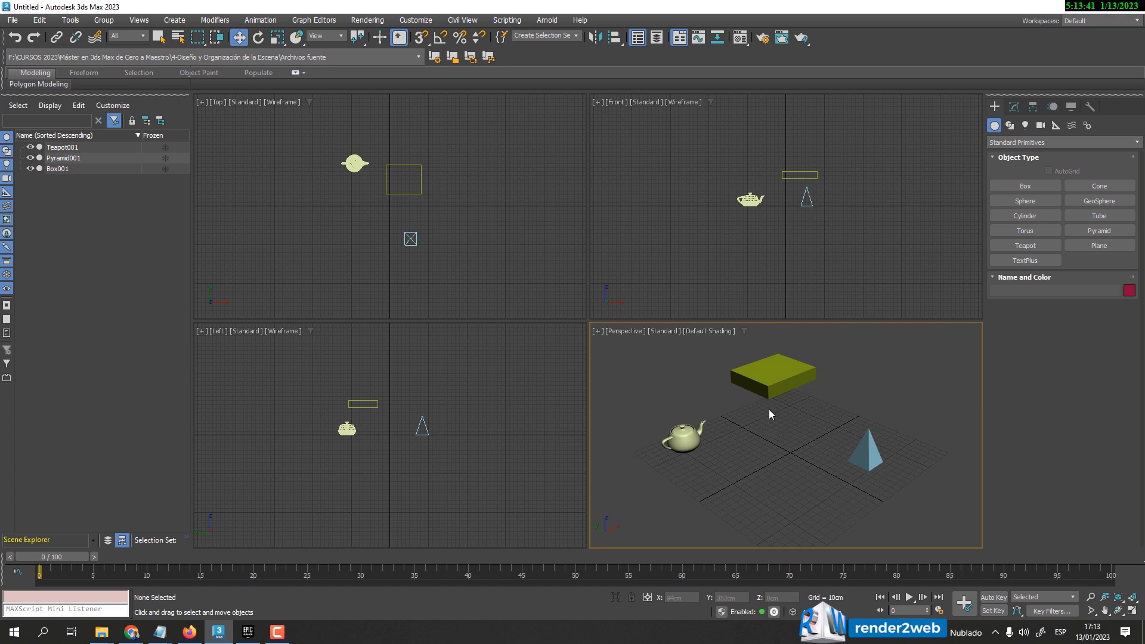
{"action": "left_click", "coordinate": [674, 437]}
{"action": "left_click_drag", "start_coordinate": [674, 437], "coordinate": [688, 445]}
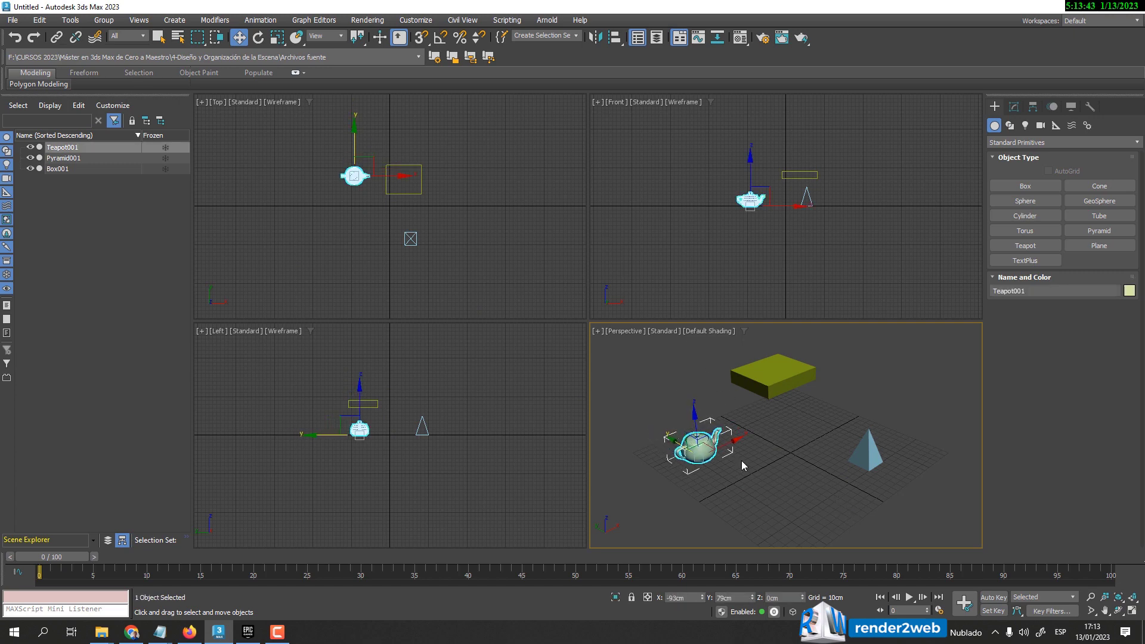
{"action": "left_click_drag", "start_coordinate": [316, 143], "coordinate": [500, 286]}
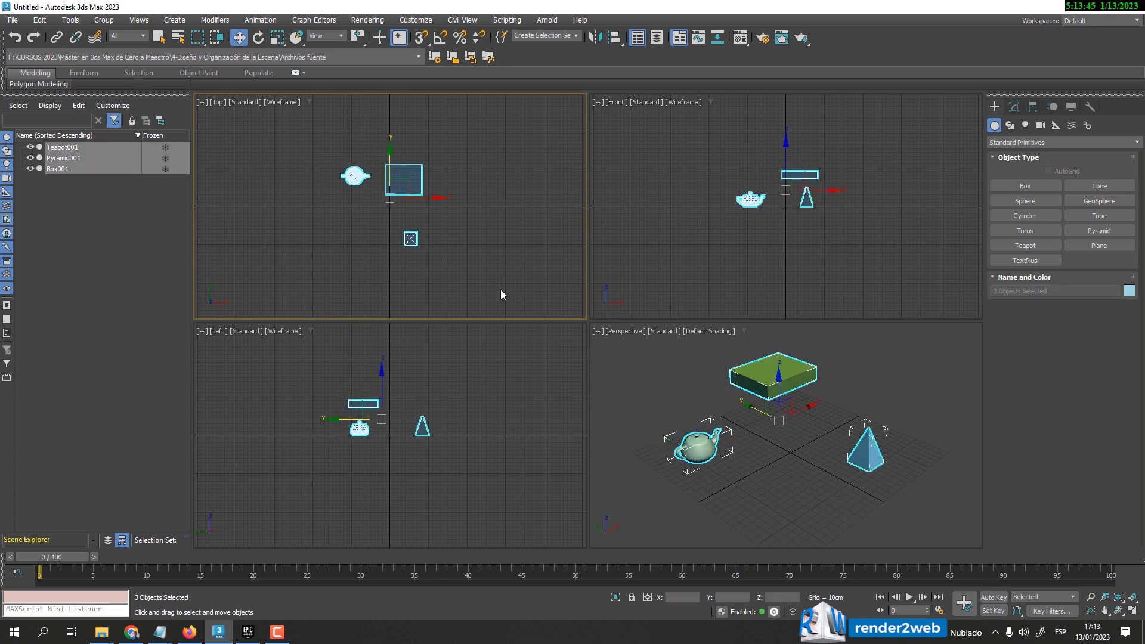
- Delete all objects and draw a long, thin 833cm-wide slat box
{"action": "key", "text": "Delete"}
{"action": "left_click", "coordinate": [1025, 186]}
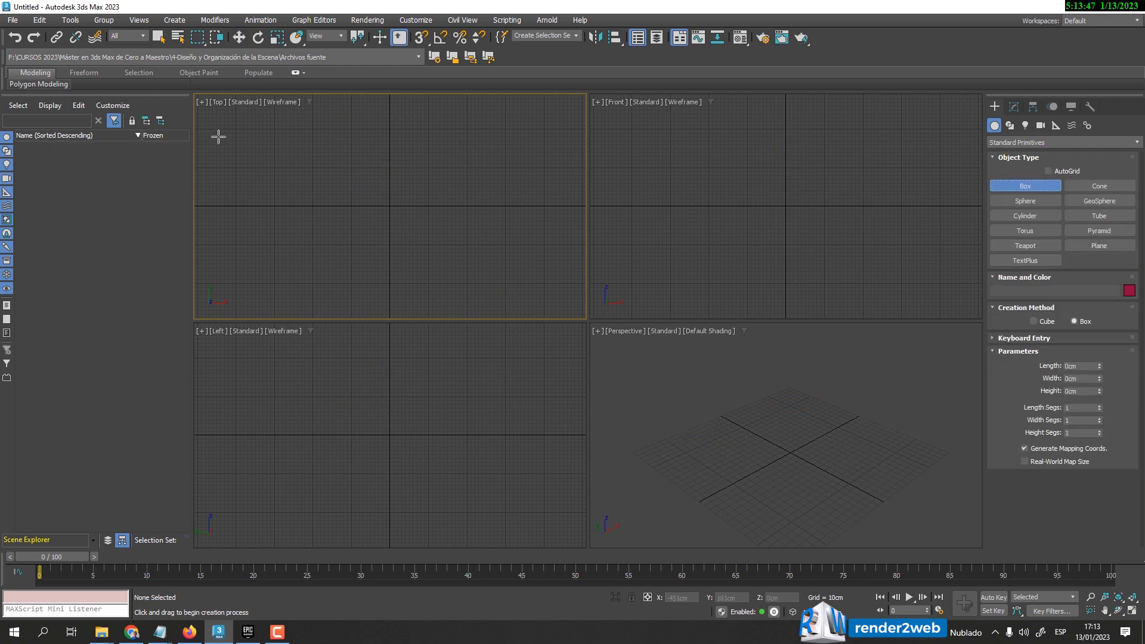
{"action": "left_click_drag", "start_coordinate": [220, 128], "coordinate": [540, 131]}
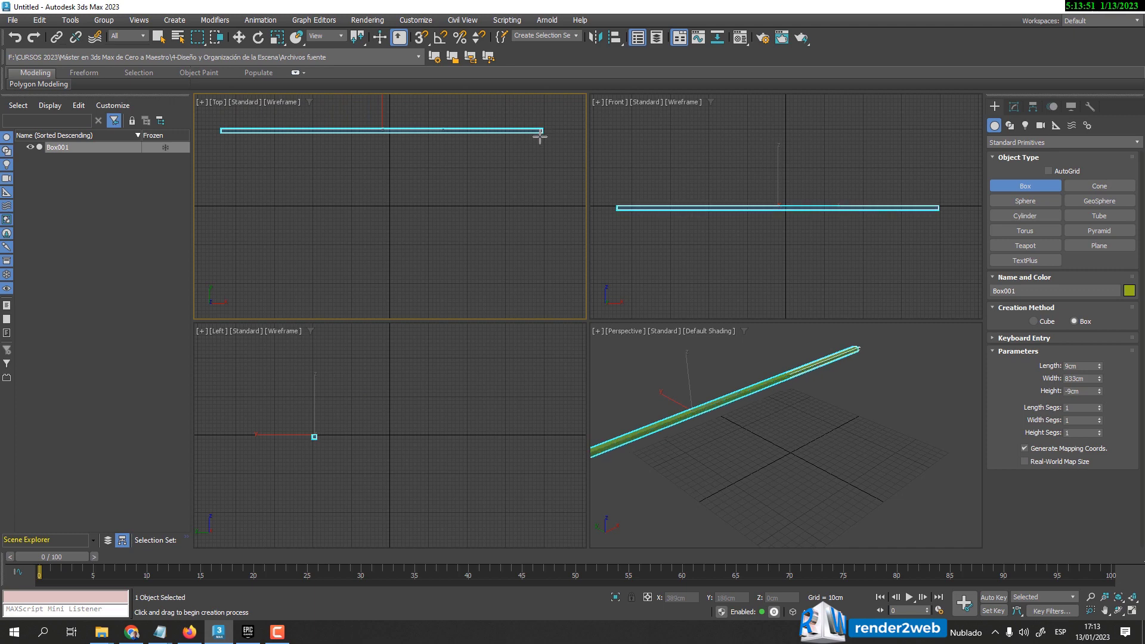
{"action": "left_click", "coordinate": [540, 138]}
- Frame the slat in all views and Shift-drag a copy along Y in the Top view
{"action": "left_click", "coordinate": [239, 37]}
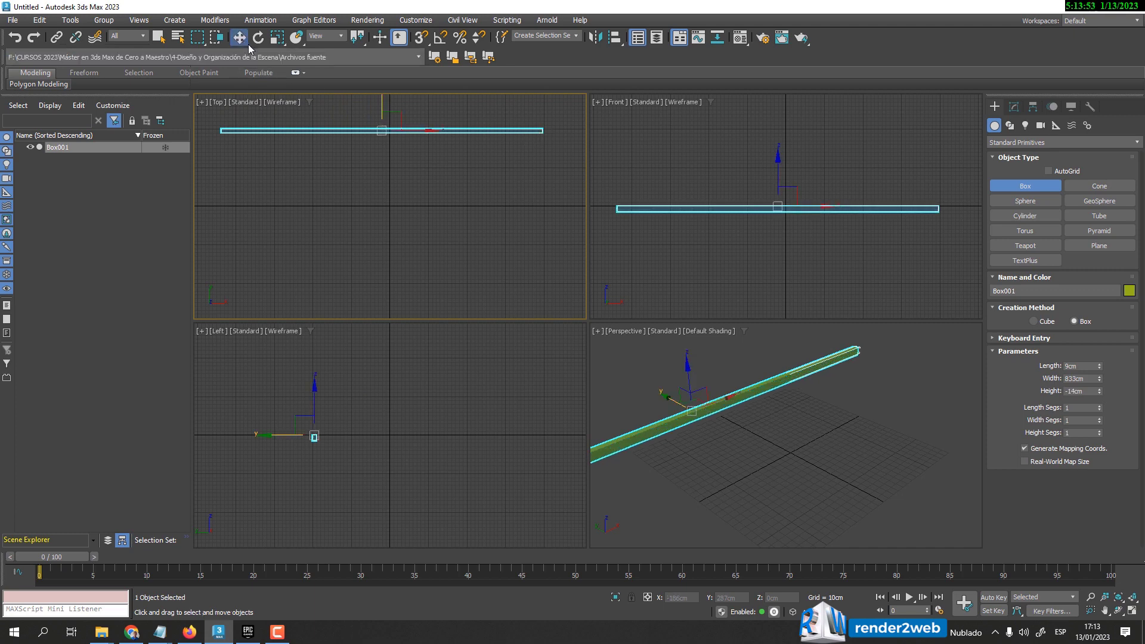
{"action": "left_click", "coordinate": [1117, 593]}
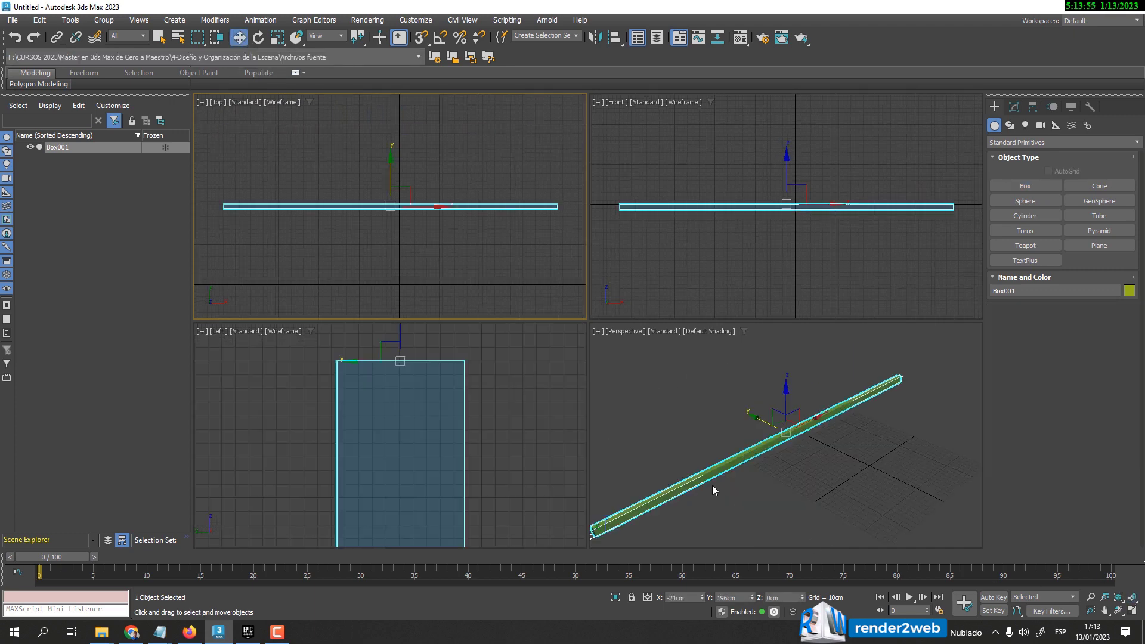
{"action": "scroll", "coordinate": [711, 485], "scroll_direction": "up", "scroll_amount": 2}
{"action": "scroll", "coordinate": [380, 249], "scroll_direction": "down", "scroll_amount": 4}
{"action": "scroll", "coordinate": [380, 243], "scroll_direction": "down", "scroll_amount": 2}
{"action": "middle_click_drag", "start_coordinate": [363, 235], "coordinate": [391, 144]}
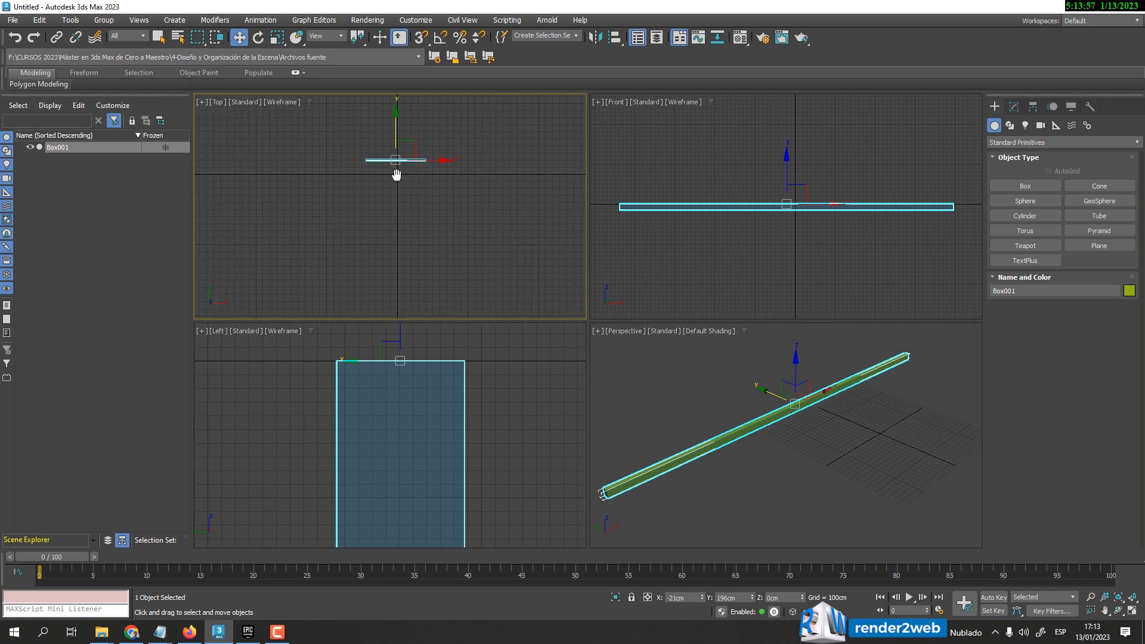
{"action": "left_click_drag", "start_coordinate": [387, 102], "coordinate": [388, 102], "text": "shift"}
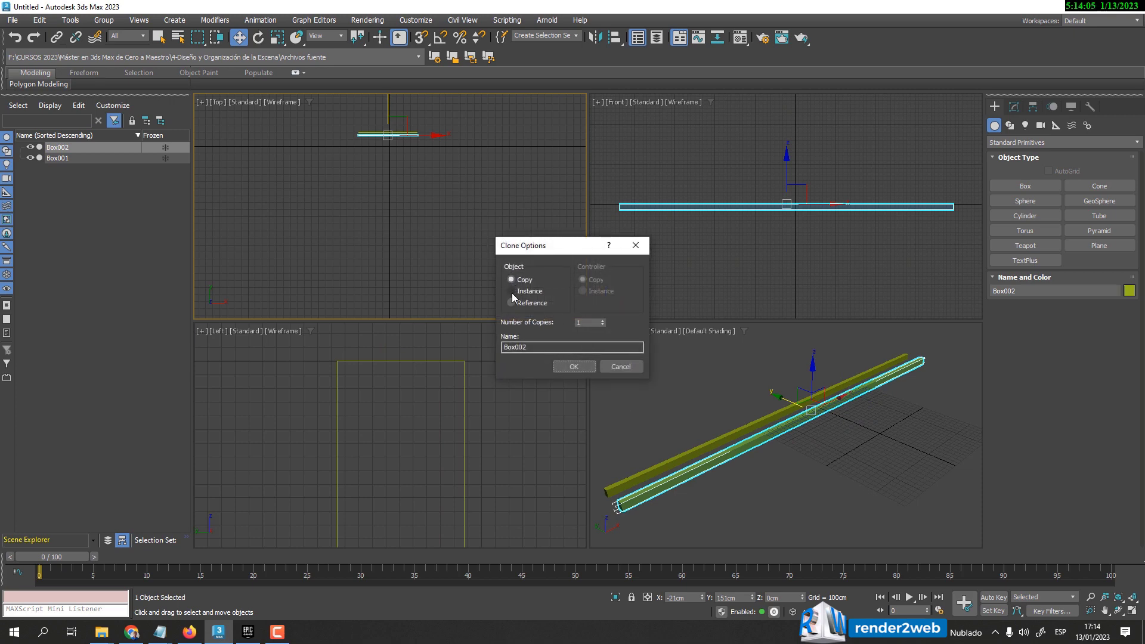
- Create 40 copies of the slat, producing Box002 through Box041
{"action": "left_click", "coordinate": [602, 320]}
{"action": "left_click", "coordinate": [602, 321]}
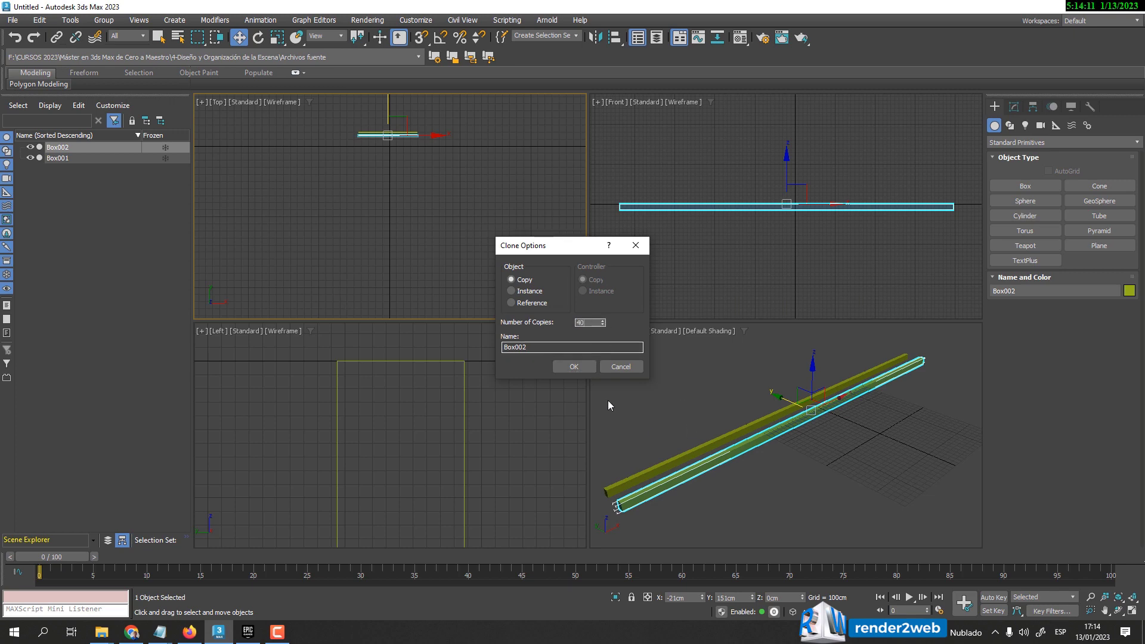
{"action": "left_click", "coordinate": [581, 367]}
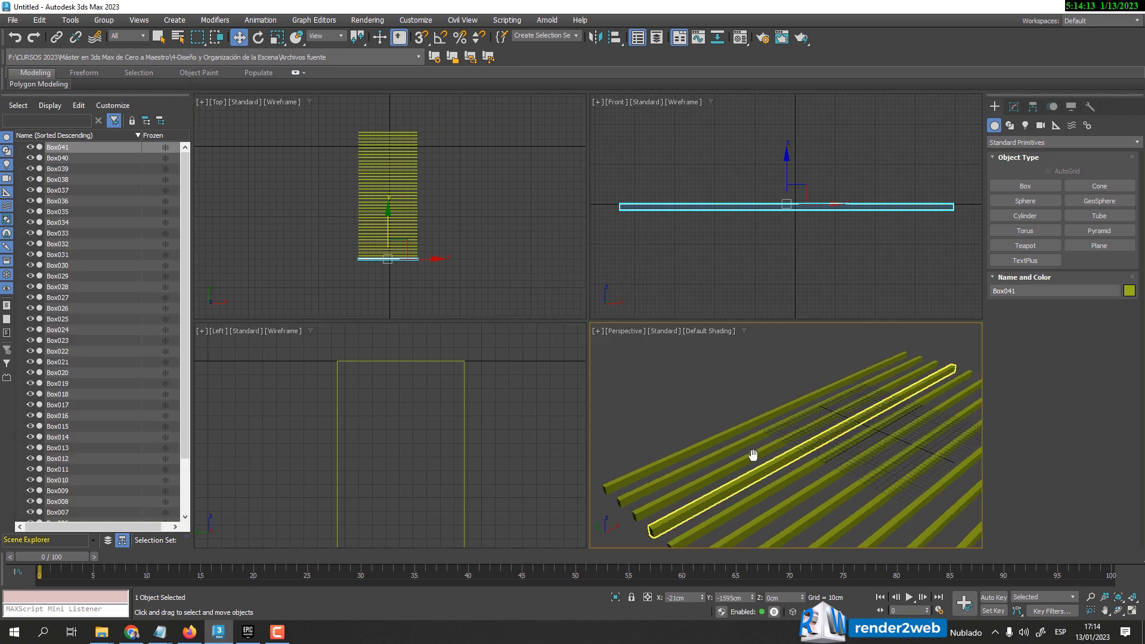
- Zoom the views onto the selected slat, then clear the selection
{"action": "scroll", "coordinate": [751, 455], "scroll_direction": "down", "scroll_amount": 3}
{"action": "key", "text": "z"}
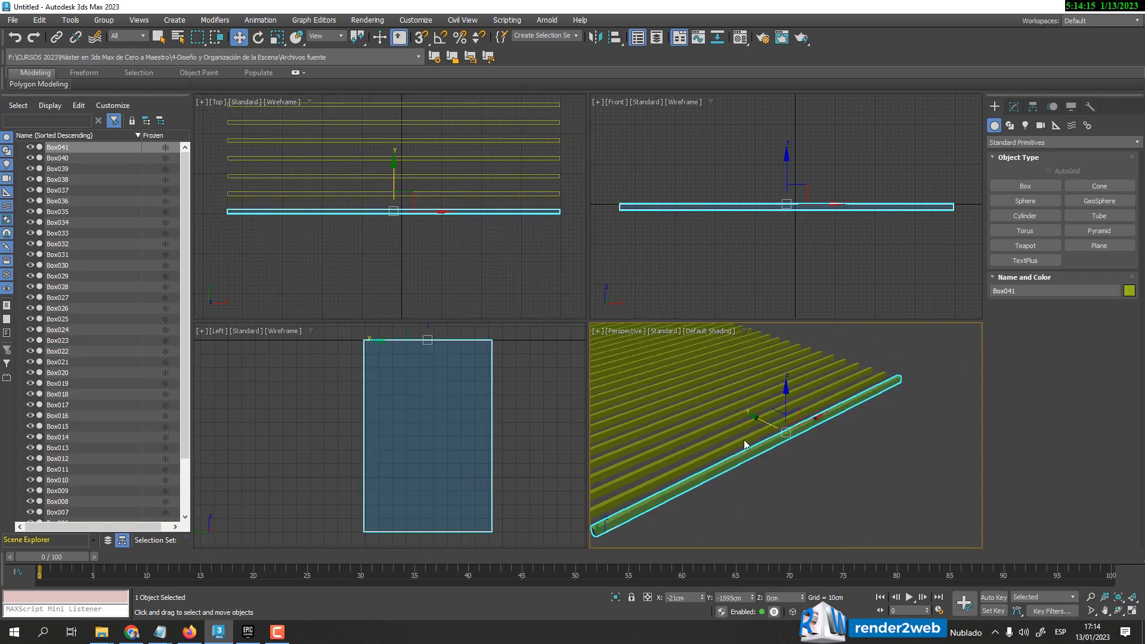
{"action": "scroll", "coordinate": [743, 439], "scroll_direction": "down", "scroll_amount": 3}
{"action": "left_click", "coordinate": [881, 352]}
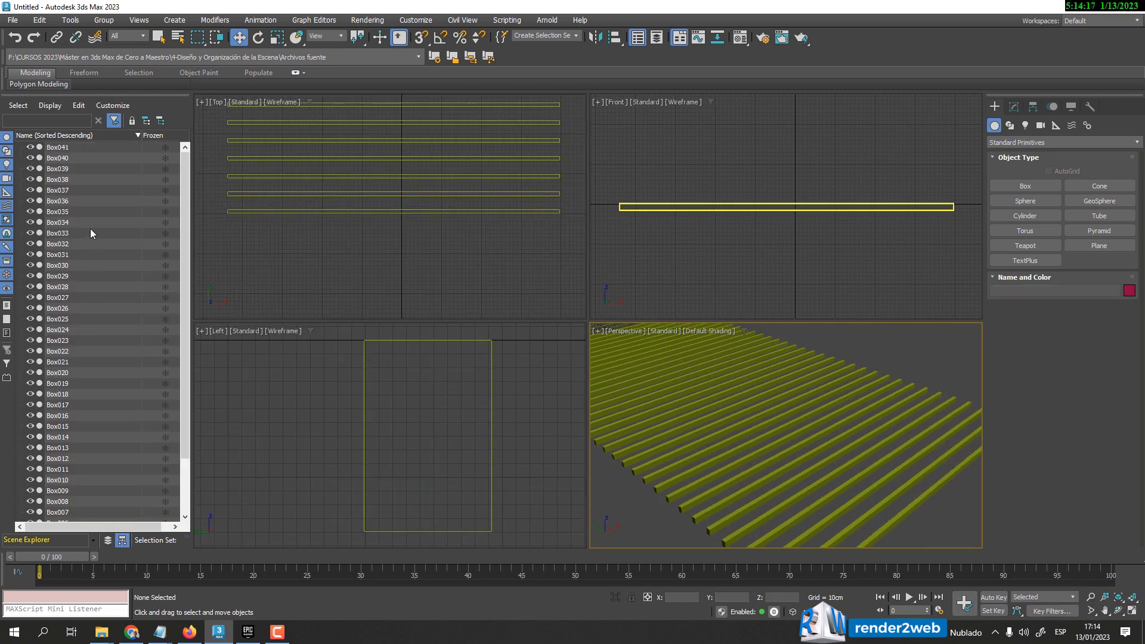
{"action": "scroll", "coordinate": [91, 312], "scroll_direction": "down", "scroll_amount": 1}
{"action": "scroll", "coordinate": [381, 262], "scroll_direction": "down", "scroll_amount": 2}
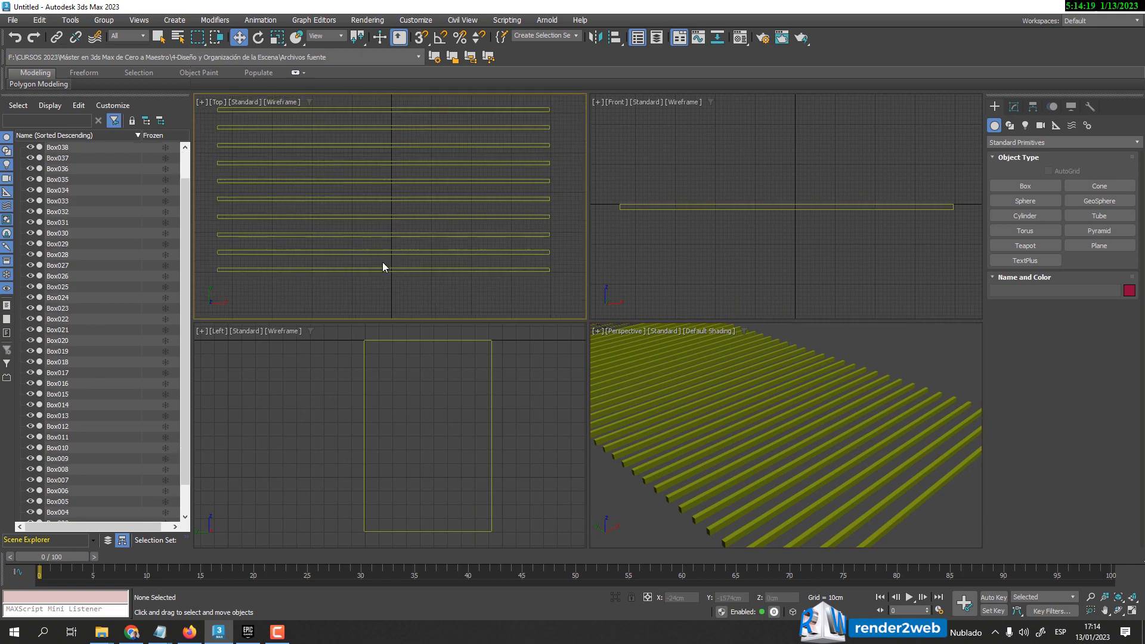
{"action": "scroll", "coordinate": [381, 277], "scroll_direction": "down", "scroll_amount": 3}
{"action": "scroll", "coordinate": [382, 275], "scroll_direction": "down", "scroll_amount": 2}
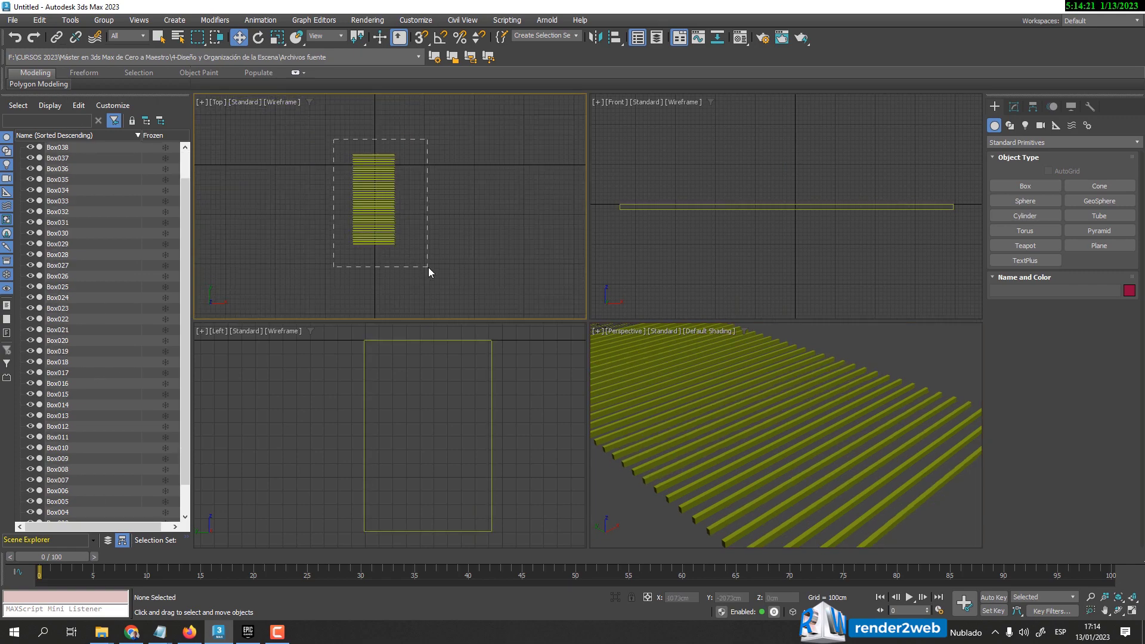
- Box-select all 41 slats in the top view and frame them in the viewports
{"action": "left_click_drag", "start_coordinate": [333, 140], "coordinate": [429, 267]}
{"action": "key", "text": "z"}
{"action": "scroll", "coordinate": [388, 238], "scroll_direction": "down", "scroll_amount": 2}
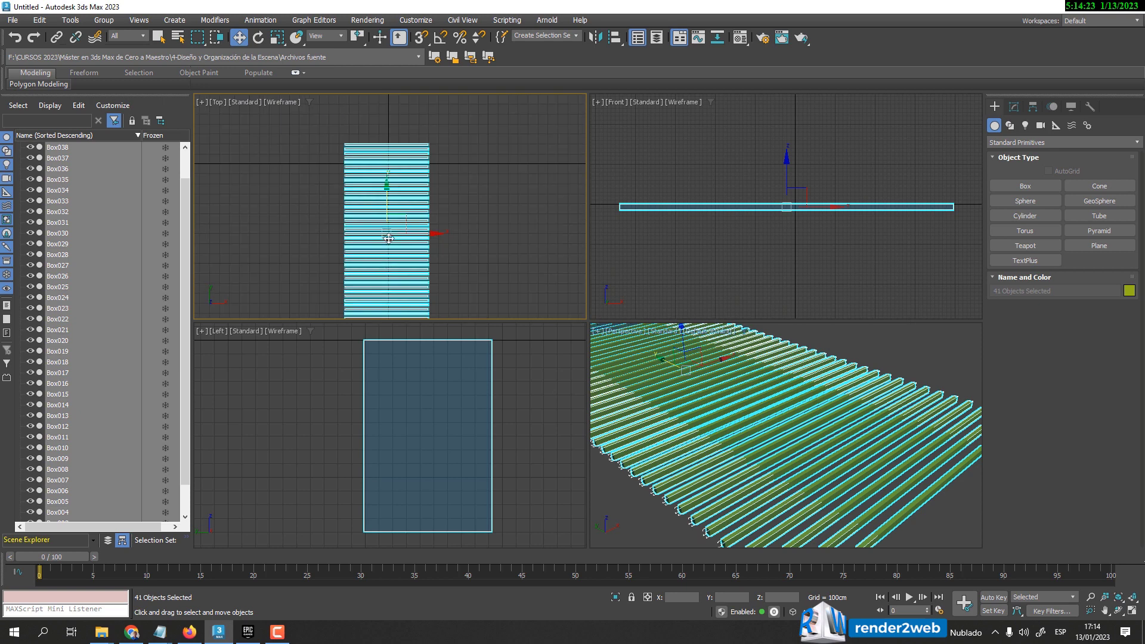
{"action": "middle_click_drag", "start_coordinate": [388, 238], "coordinate": [422, 195]}
{"action": "middle_click_drag", "start_coordinate": [751, 446], "coordinate": [771, 418], "text": "alt"}
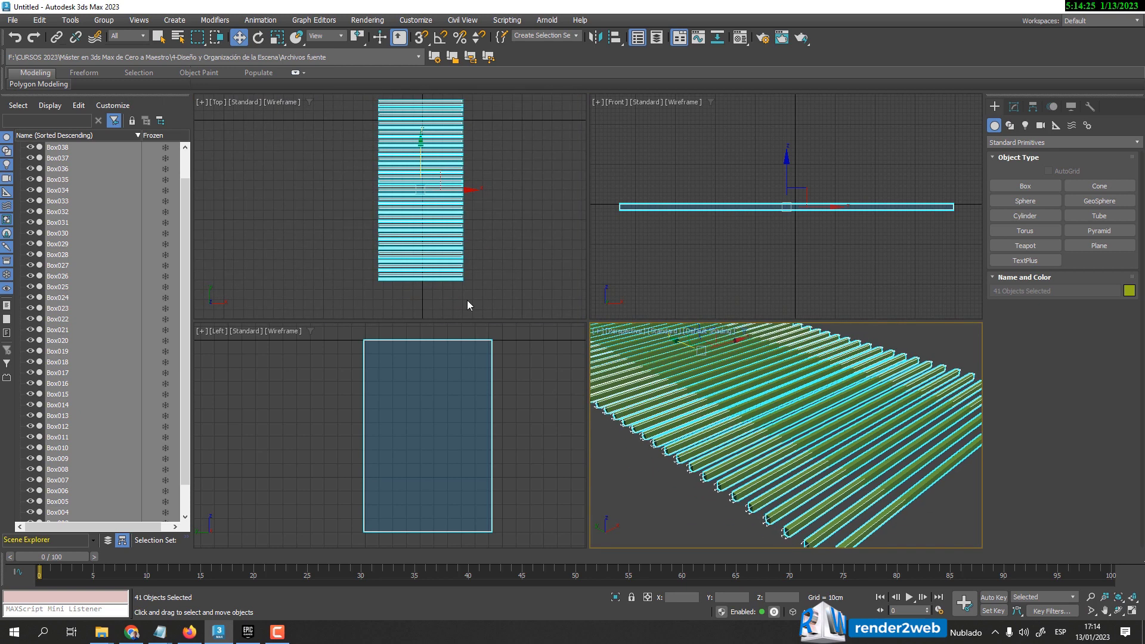
{"action": "middle_click_drag", "start_coordinate": [438, 233], "coordinate": [405, 250]}
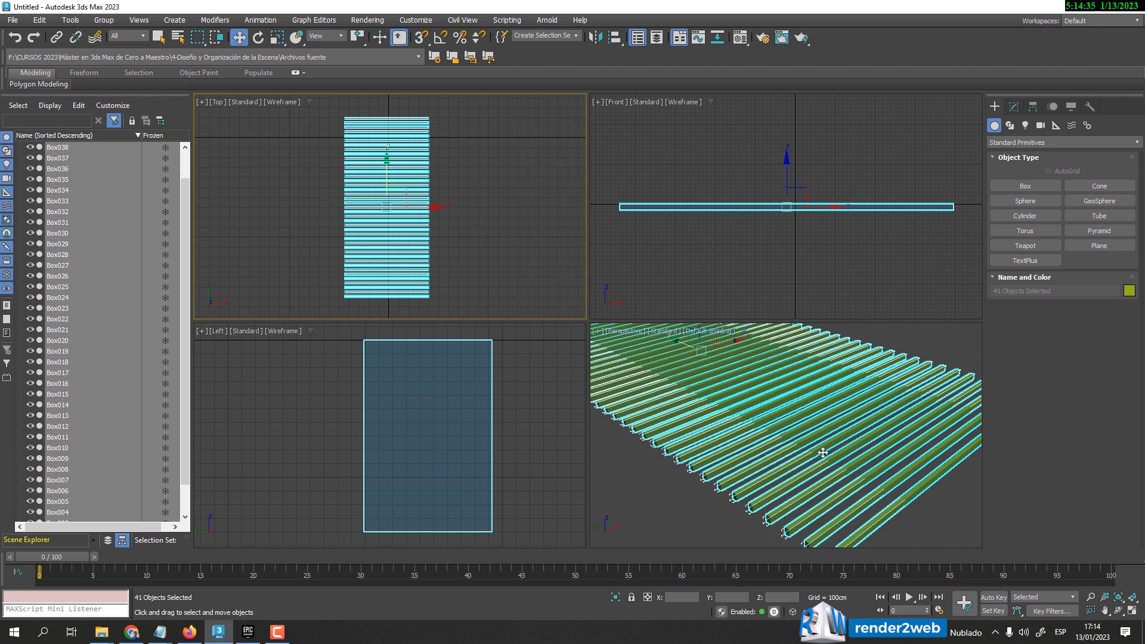
{"action": "scroll", "coordinate": [782, 462], "scroll_direction": "down", "scroll_amount": 5}
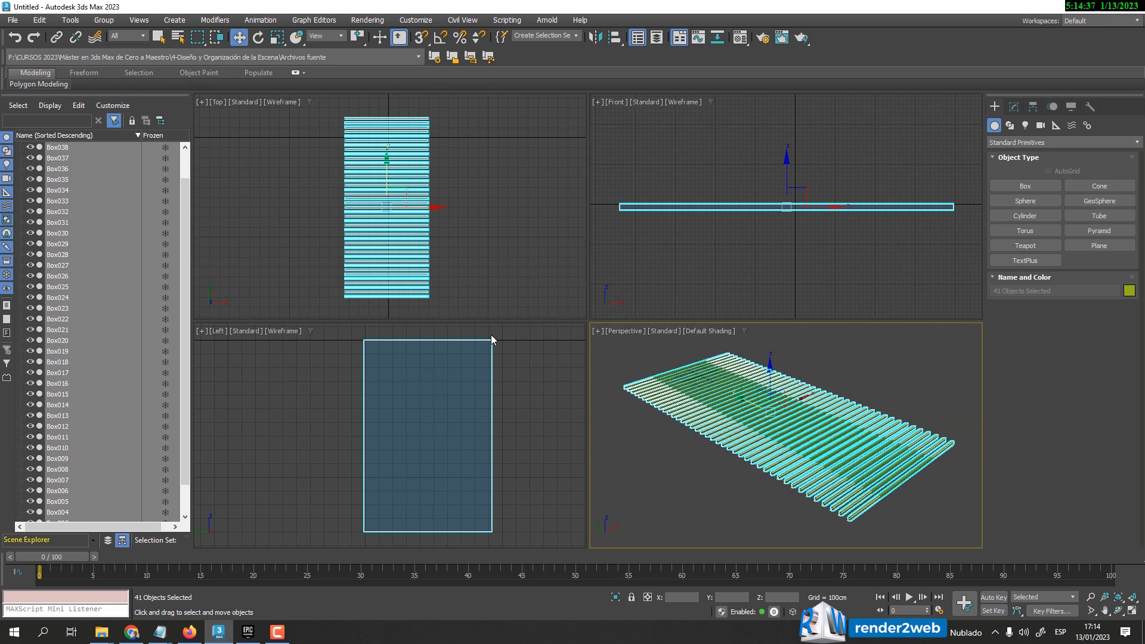
- In Scene Explorer, select Box041 through Box001 so all 41 slats are selected
{"action": "left_click", "coordinate": [467, 190]}
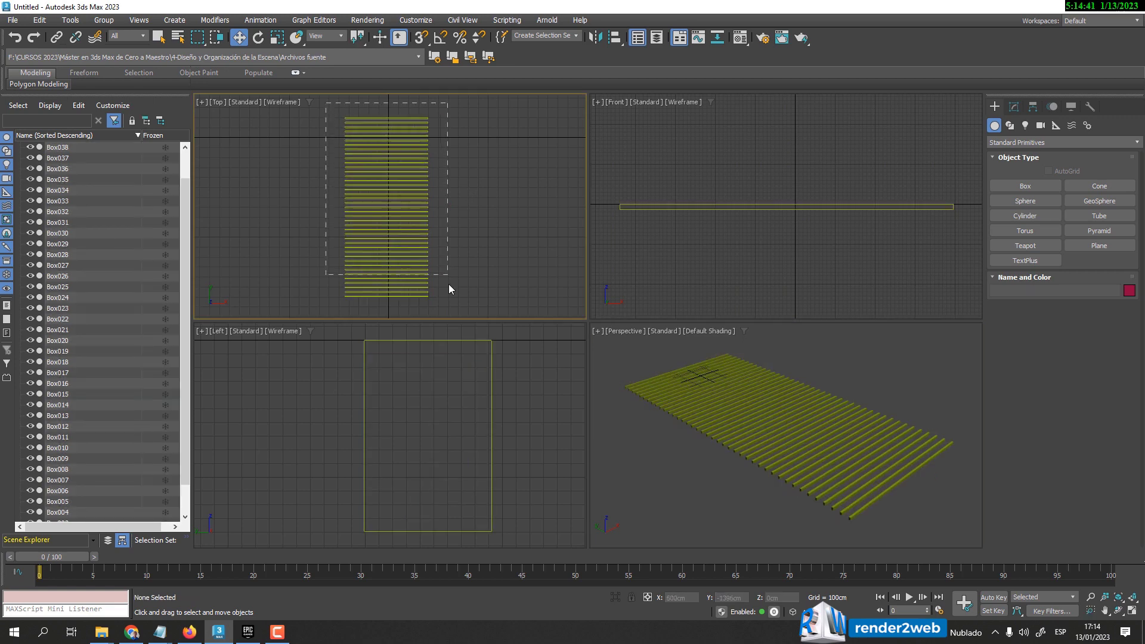
{"action": "left_click_drag", "start_coordinate": [332, 106], "coordinate": [445, 306]}
{"action": "left_click", "coordinate": [455, 271]}
{"action": "scroll", "coordinate": [124, 261], "scroll_direction": "up", "scroll_amount": 1}
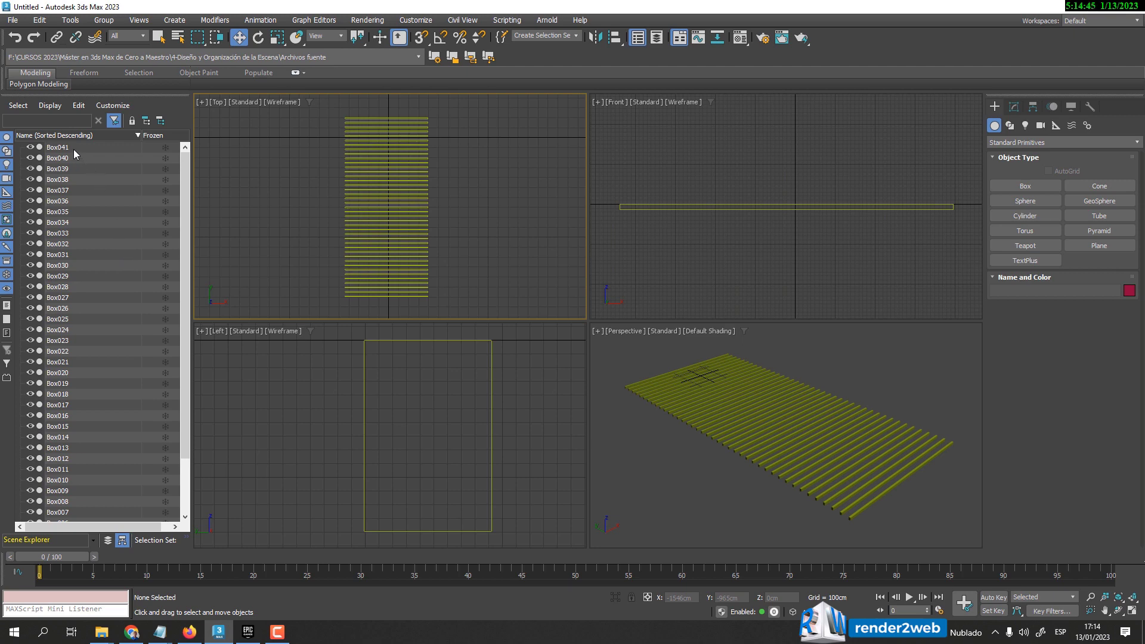
{"action": "left_click", "coordinate": [57, 147]}
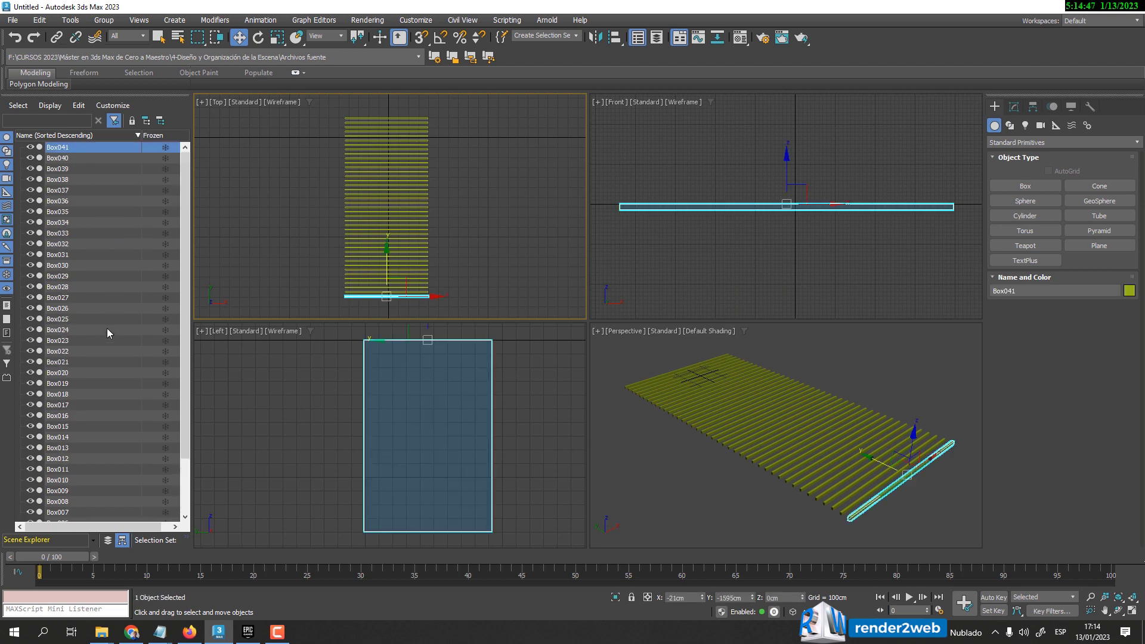
{"action": "scroll", "coordinate": [120, 349], "scroll_direction": "down", "scroll_amount": 2}
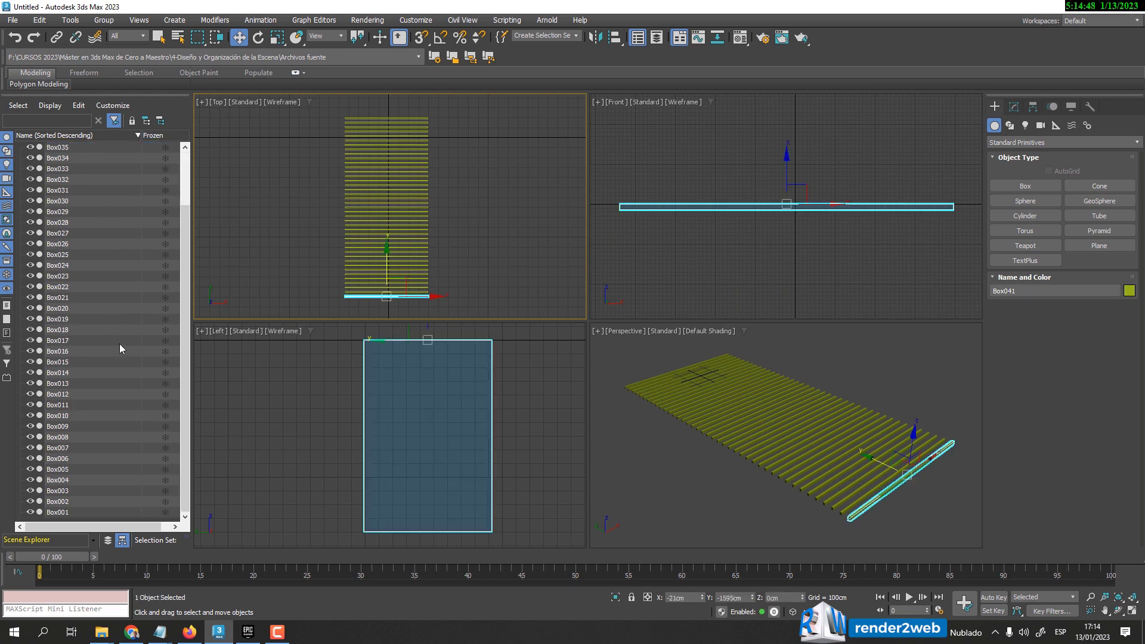
{"action": "left_click", "coordinate": [62, 513], "text": "shift"}
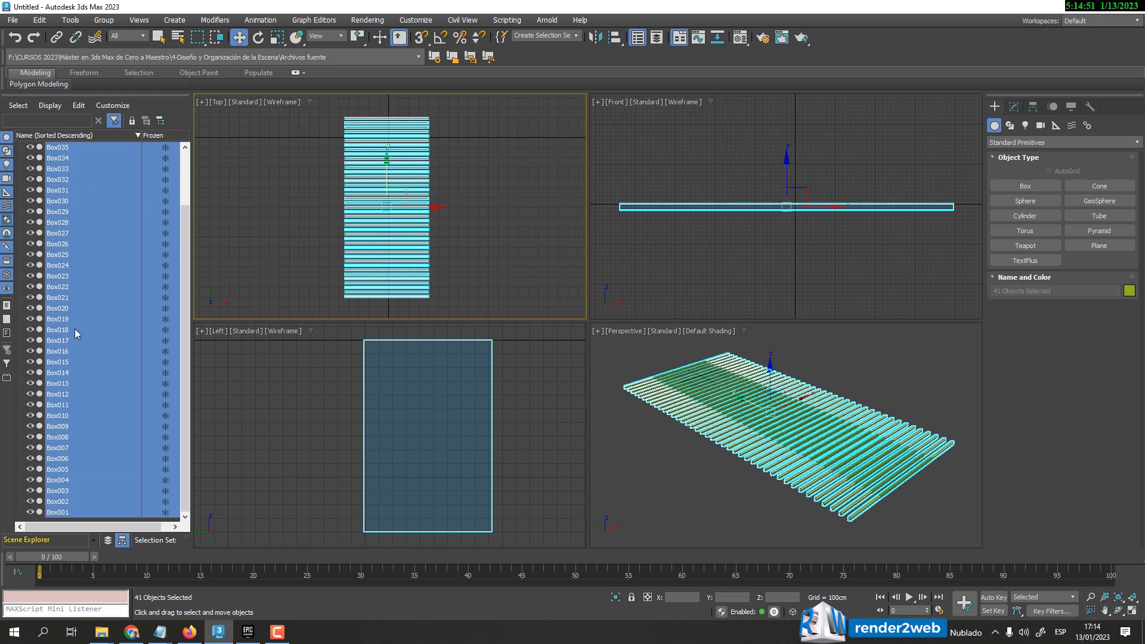
- Start a group from the Group menu and name it Grupo_Palos_Techo
{"action": "right_click", "coordinate": [71, 243]}
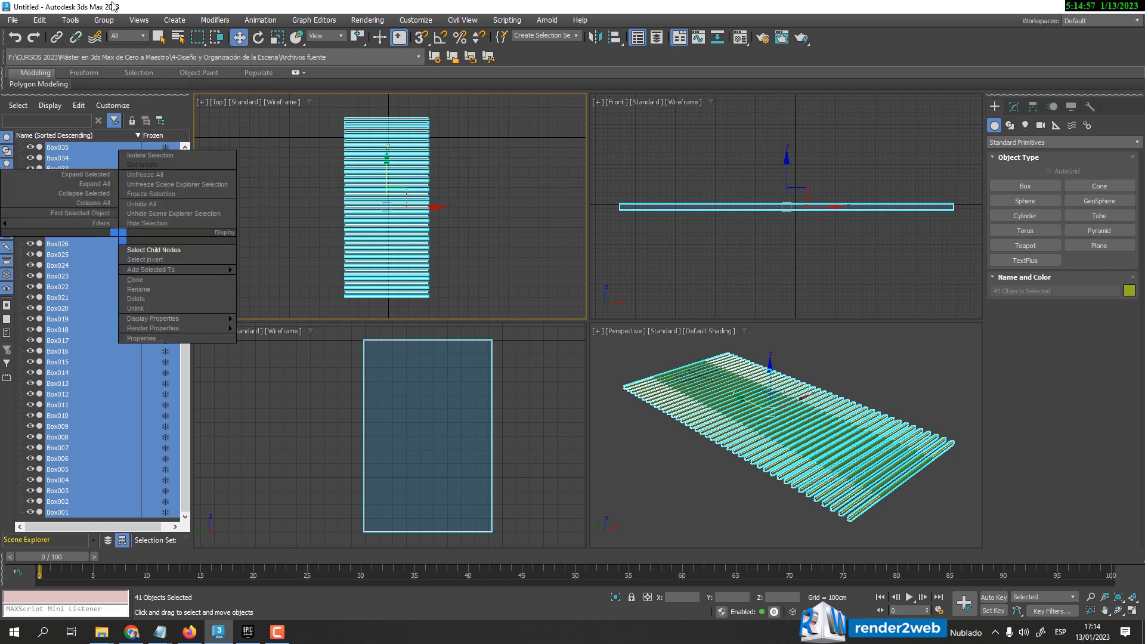
{"action": "left_click", "coordinate": [65, 9]}
{"action": "left_click", "coordinate": [104, 19]}
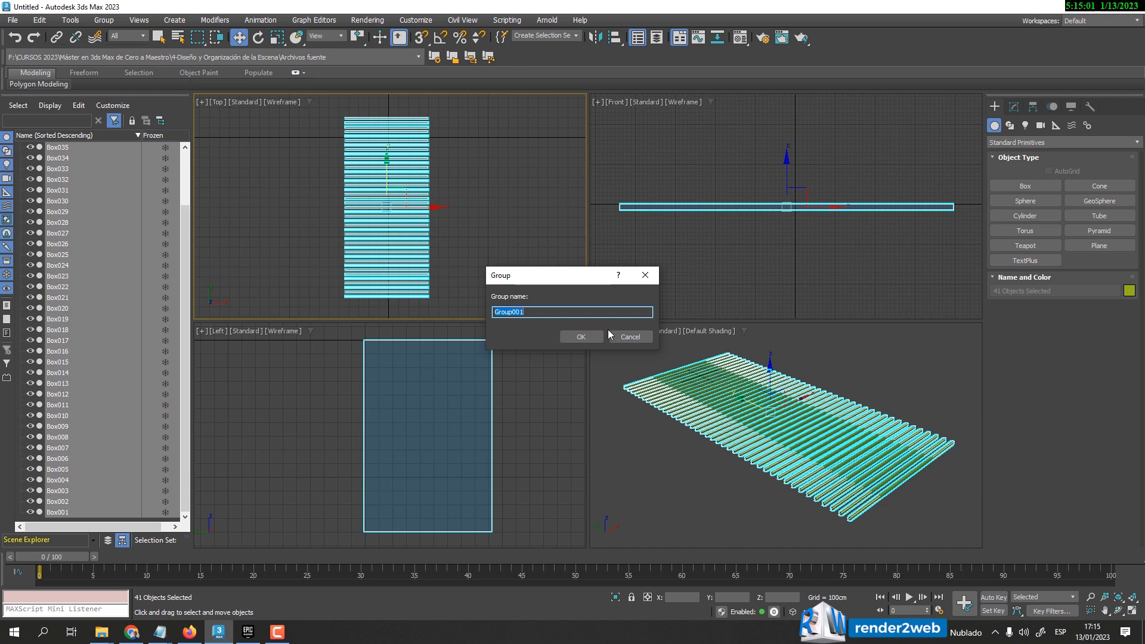
{"action": "type", "text": "M"}
{"action": "key", "text": "BackSpace"}
{"action": "key", "text": "BackSpace"}
{"action": "key", "text": "BackSpace"}
{"action": "type", "text": "Grupo_P"}
{"action": "type", "text": "a"}
{"action": "type", "text": "los_"}
{"action": "type", "text": "Techo"}
- Create the Grupo_Palos_Techo group, then collapse and select it in Scene Explorer
{"action": "left_click", "coordinate": [580, 337]}
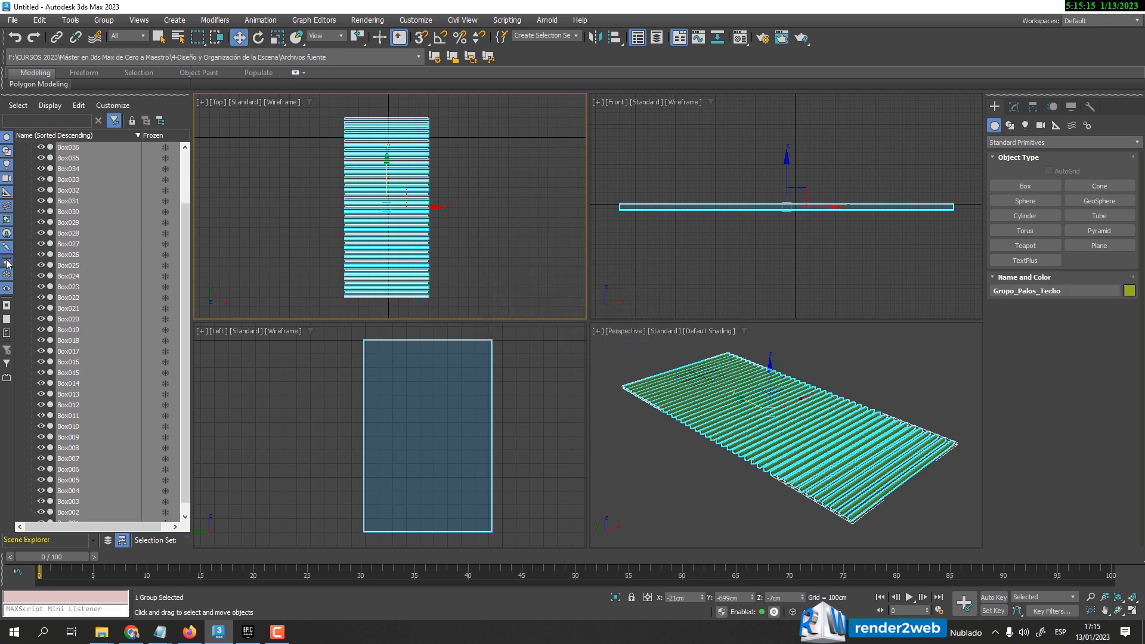
{"action": "scroll", "coordinate": [97, 257], "scroll_direction": "up", "scroll_amount": 2}
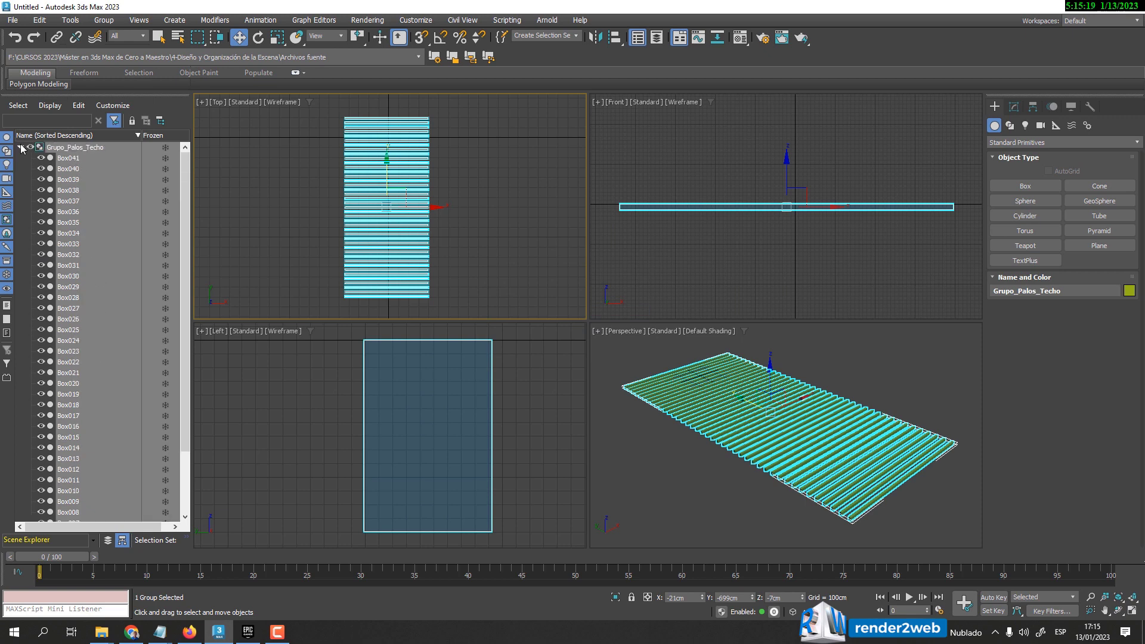
{"action": "left_click", "coordinate": [21, 149]}
{"action": "left_click", "coordinate": [20, 148]}
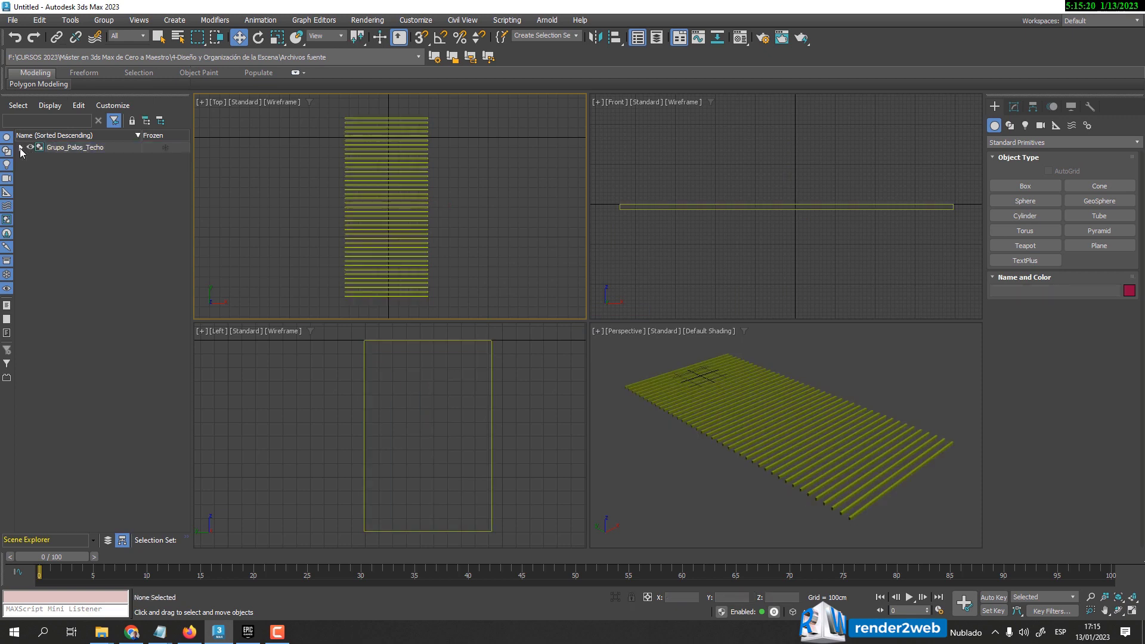
{"action": "left_click", "coordinate": [66, 148]}
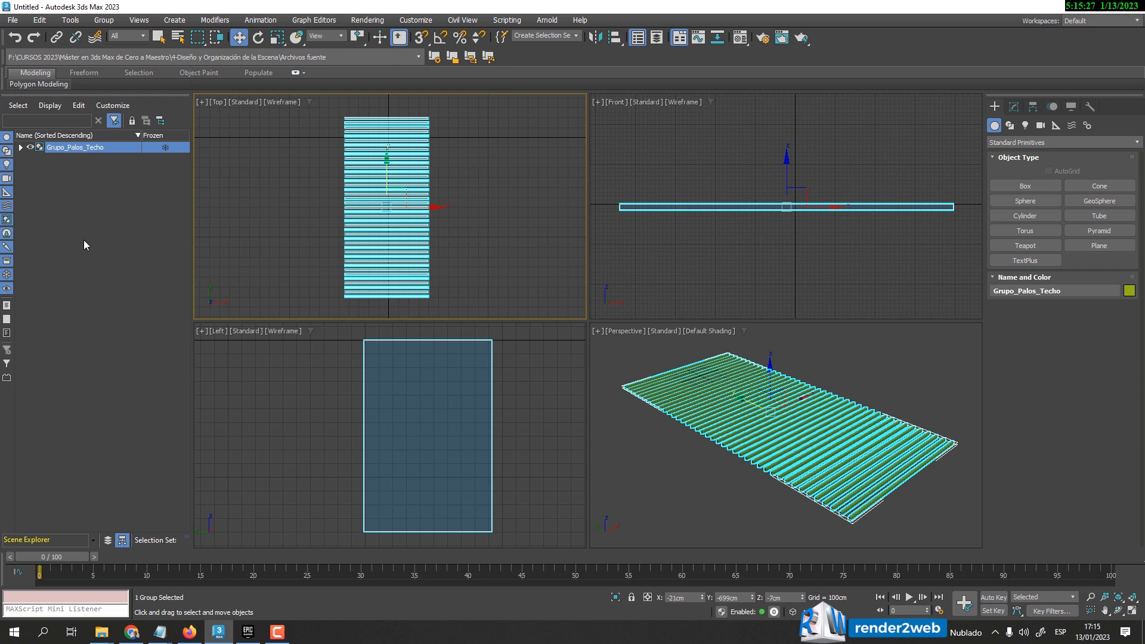
- Move Grupo_Palos_Techo as one unit to X -121cm, then deselect it
{"action": "left_click", "coordinate": [108, 20]}
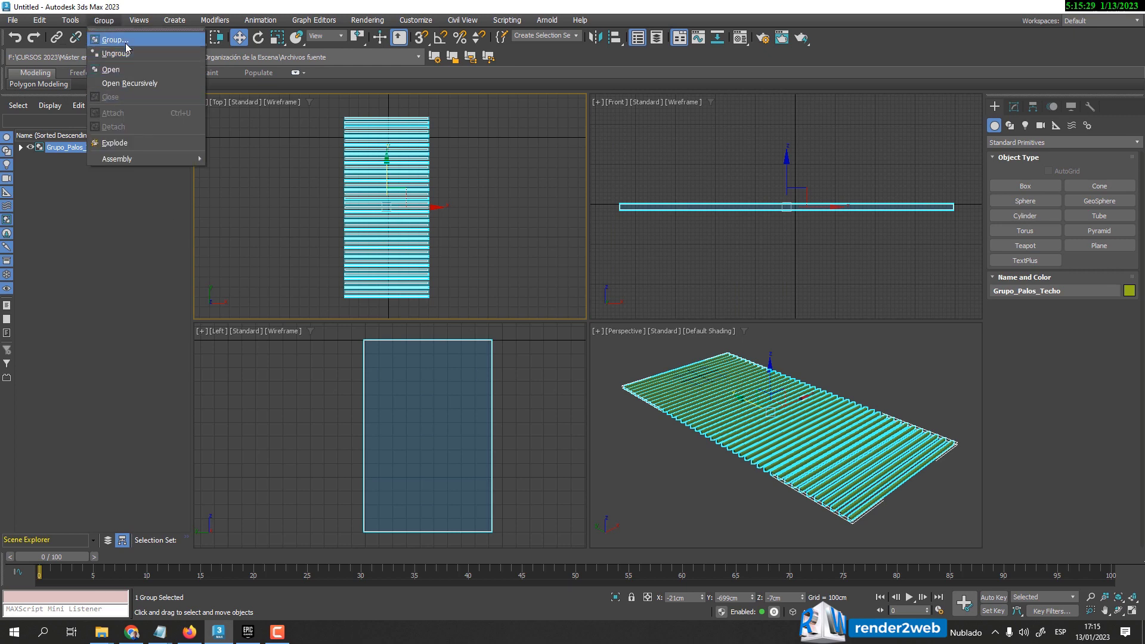
{"action": "left_click", "coordinate": [151, 14]}
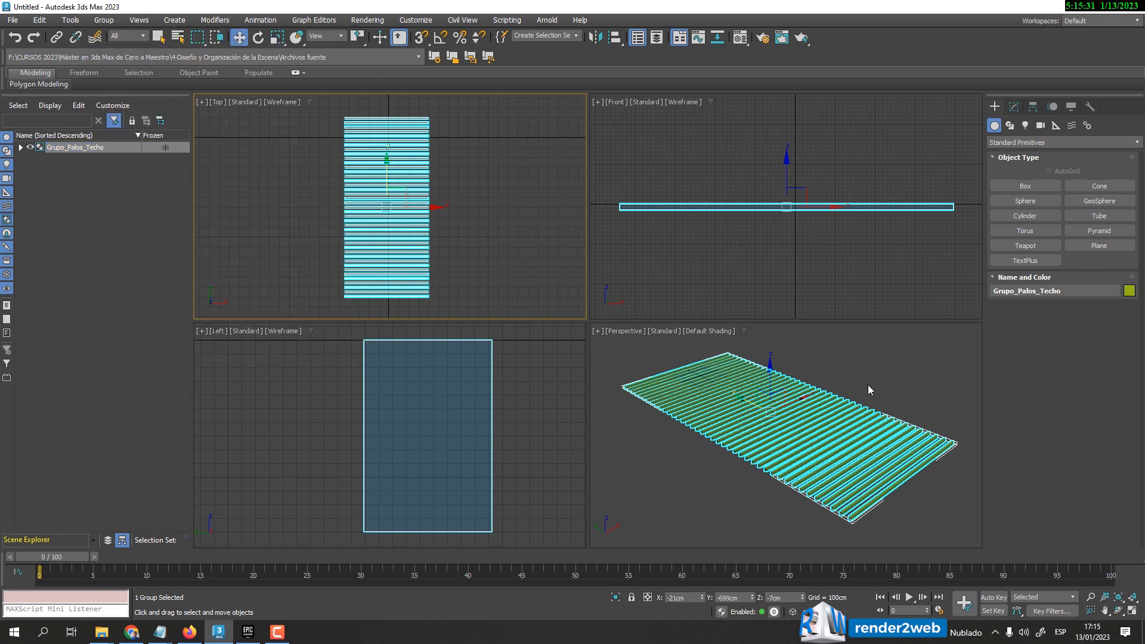
{"action": "left_click", "coordinate": [721, 405]}
{"action": "mouse_move", "coordinate": [767, 382]}
{"action": "left_mouse_down"}
{"action": "mouse_move", "coordinate": [796, 410]}
{"action": "mouse_move", "coordinate": [786, 405]}
{"action": "left_mouse_up"}
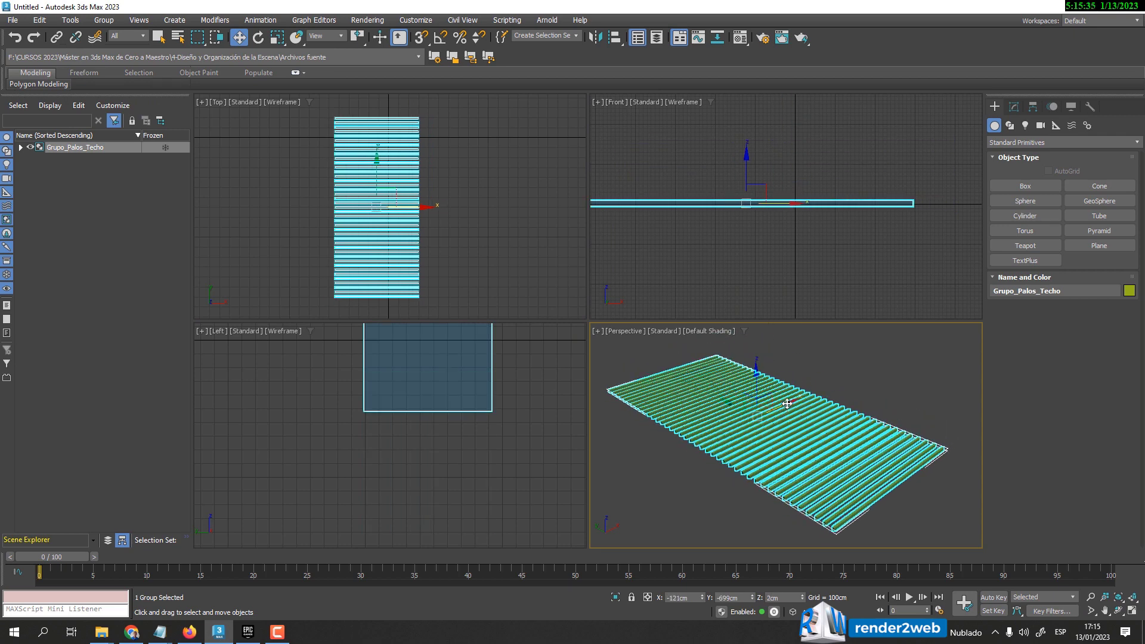
{"action": "left_click", "coordinate": [875, 378]}
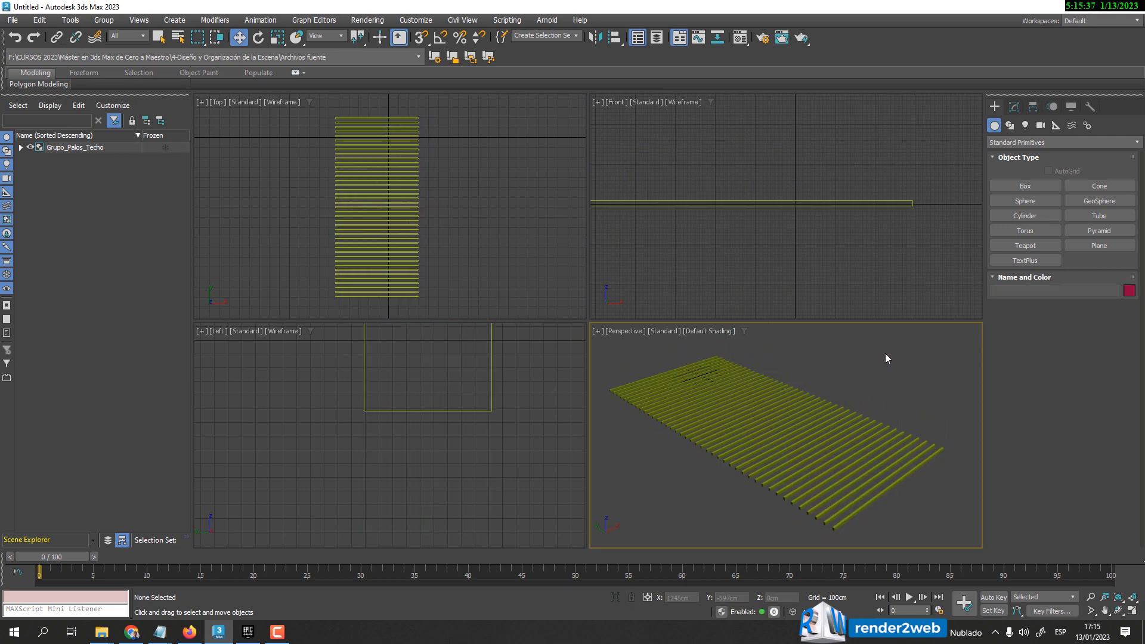